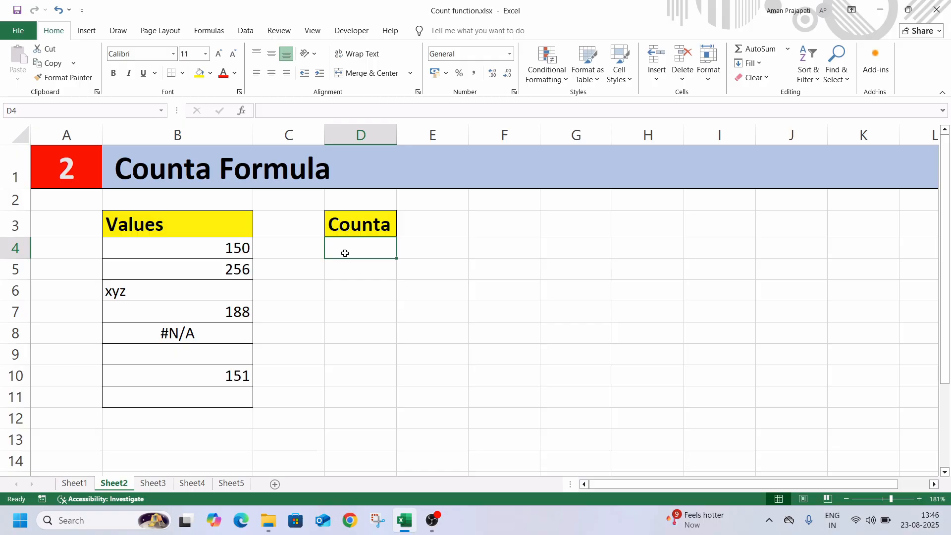
Step: Count the non-empty cells of the Values list in cell D4 with the formula =COUNTA(B4:B10)
text(=c)
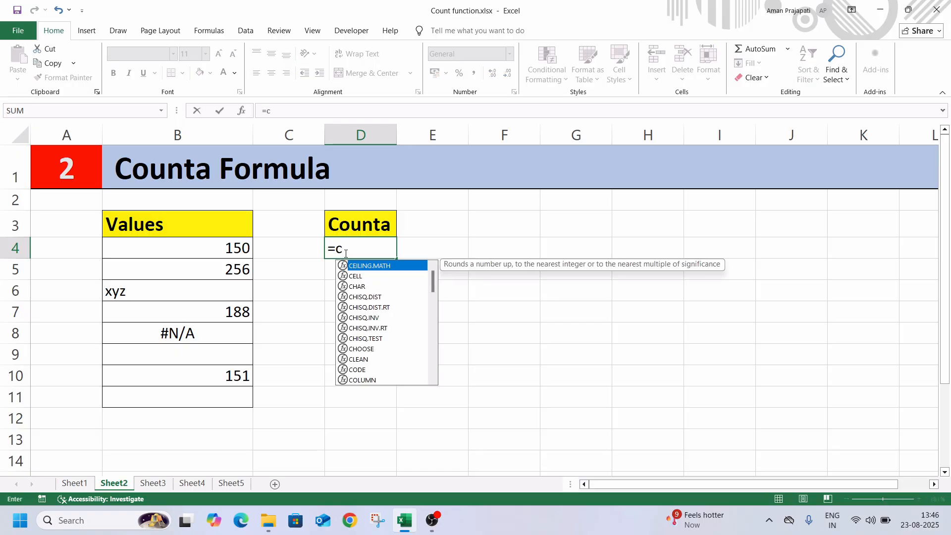
text(ounta)
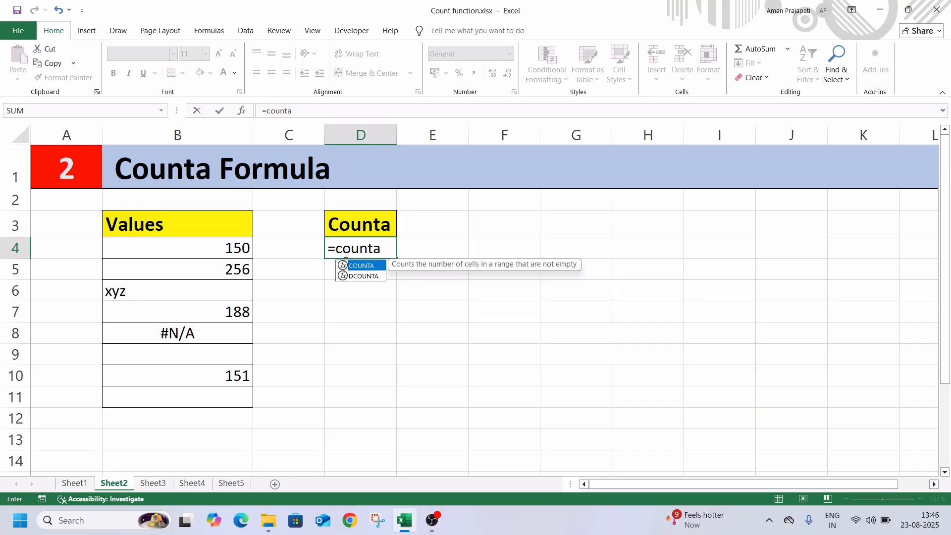
key(Tab)
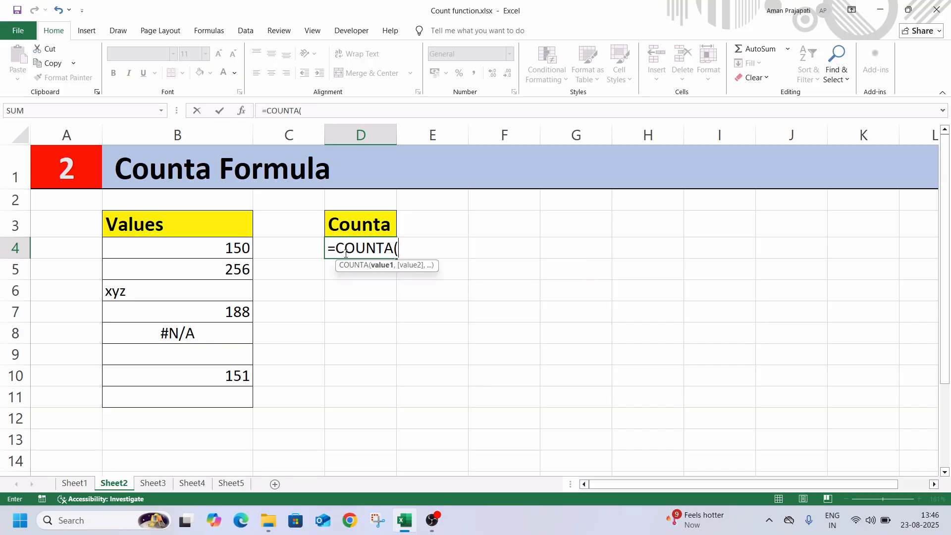
click(221, 249)
key(shift+Down)
key(shift+Down)
key(shift+Down)
key(shift+Down)
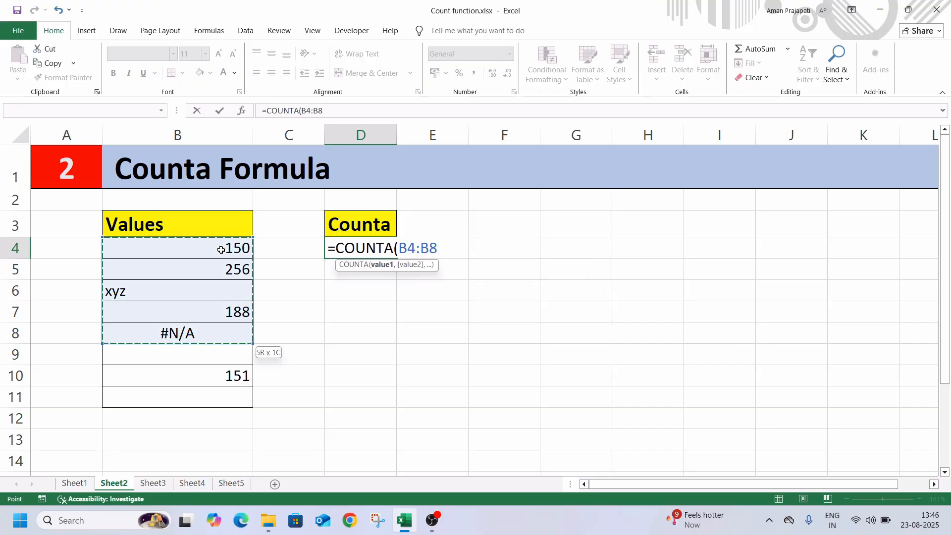
key(shift+Down)
key(shift+Down)
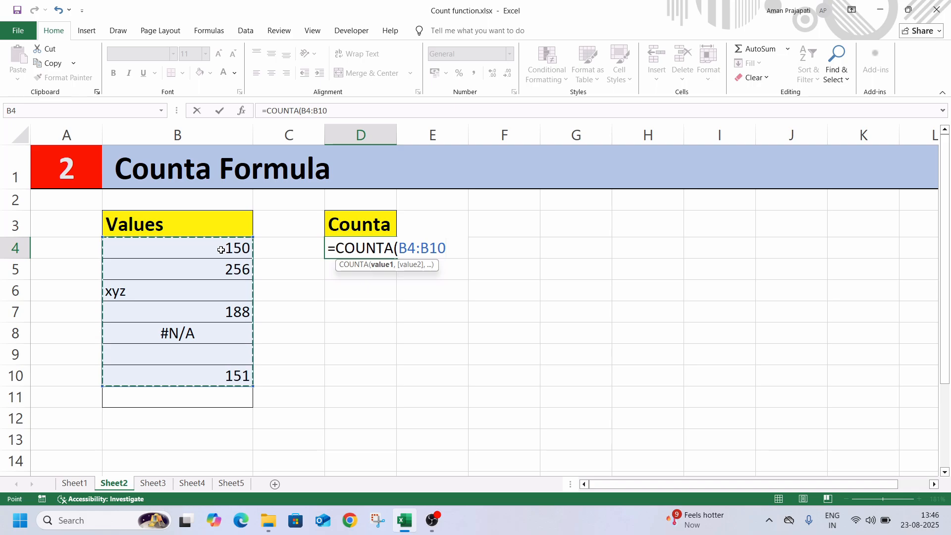
text())
key(Return)
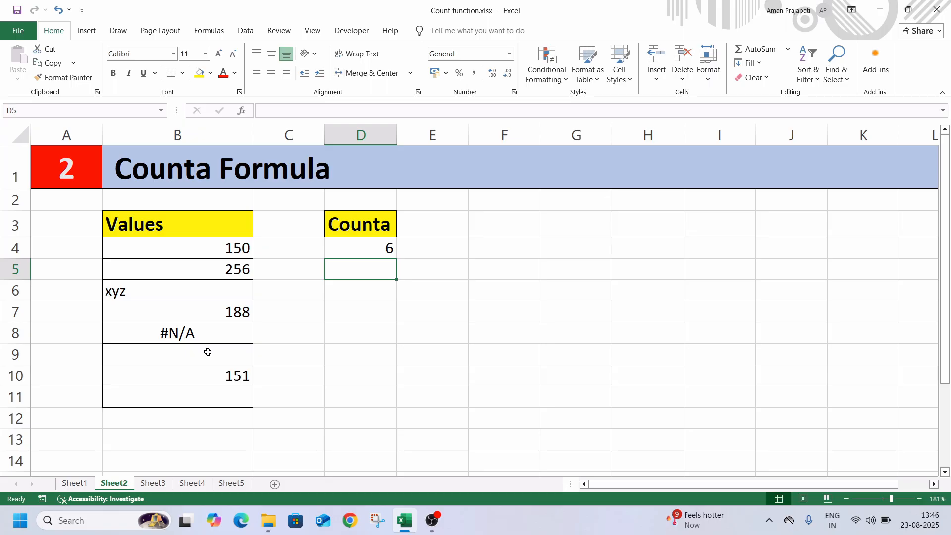
Step: Enter the number 12 in the empty cell B9 of the Values list to test the COUNTA formula
text(12)
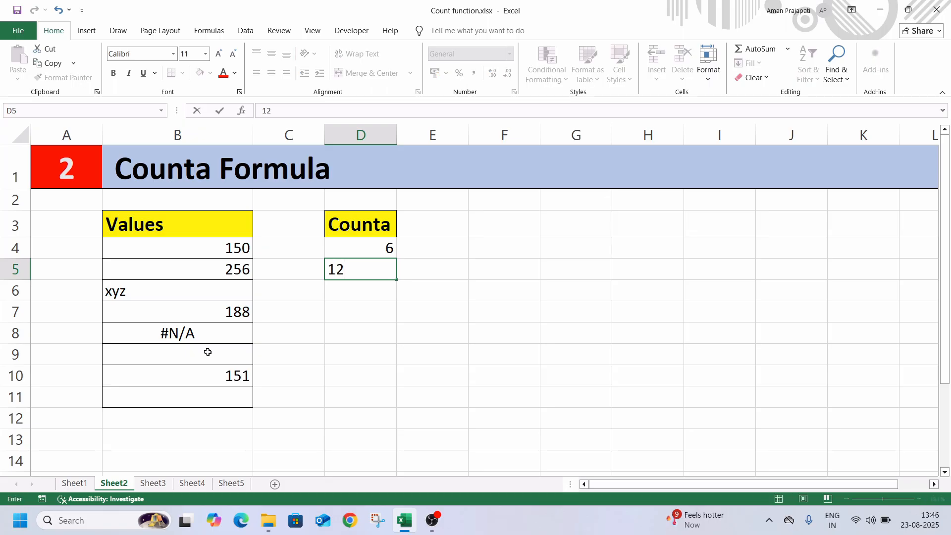
key(BackSpace)
key(BackSpace)
click(207, 351)
text(12)
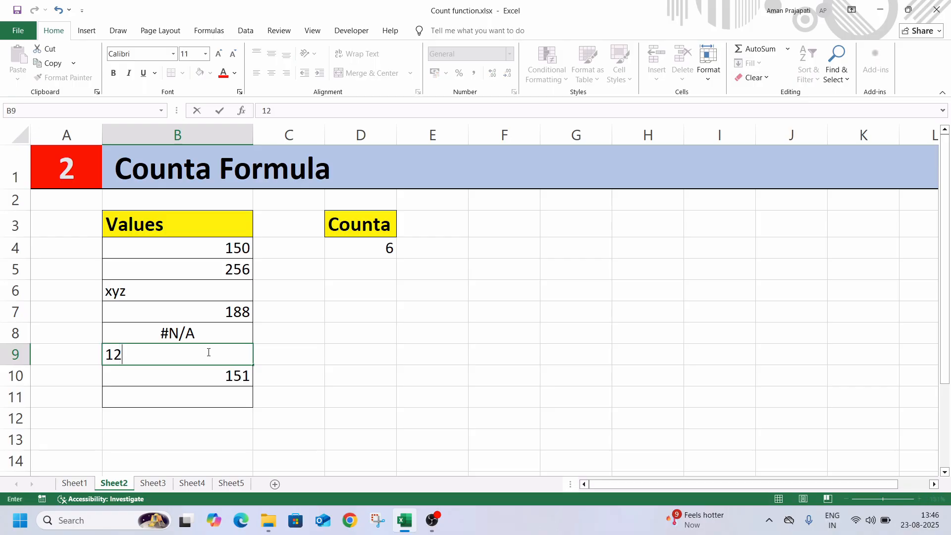
key(Return)
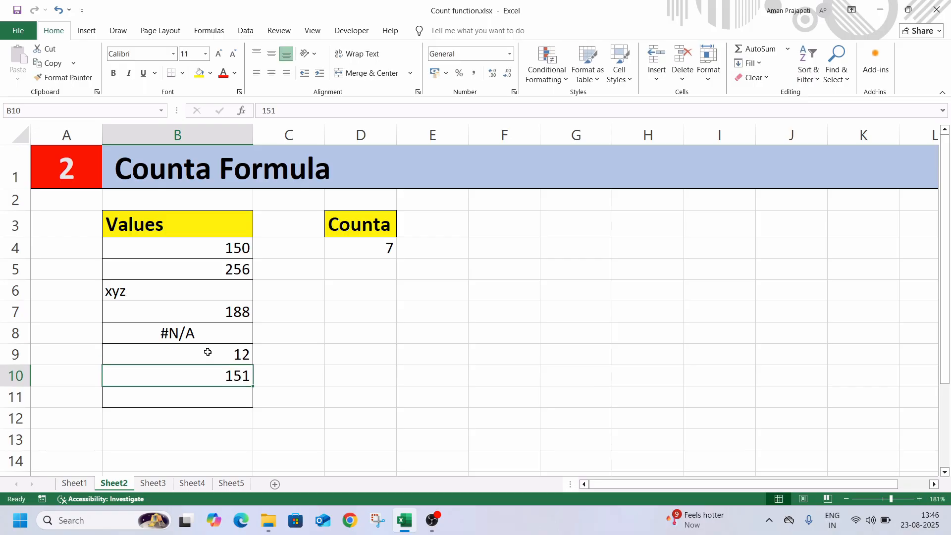
Step: Replace the content of cell B9 with the text "as" as a test and clear the cell again
click(208, 351)
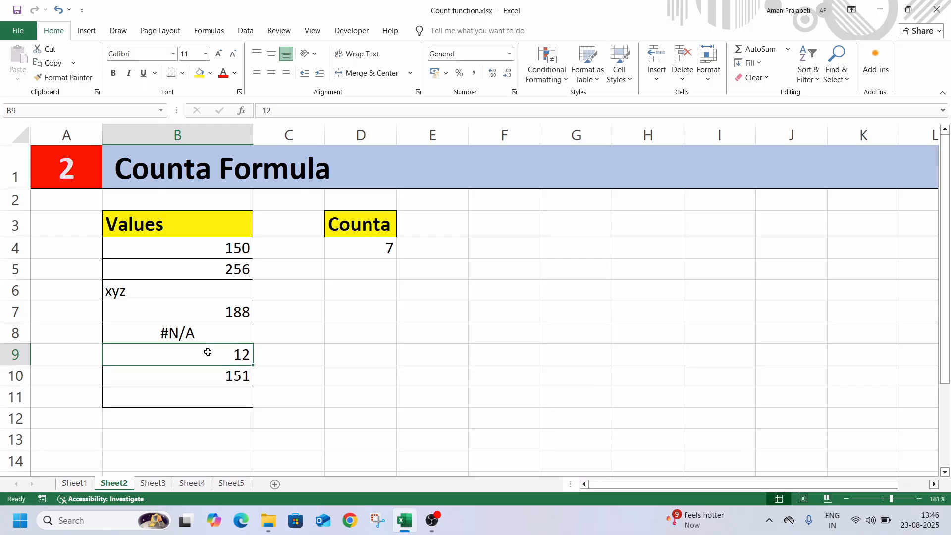
text(abgf)
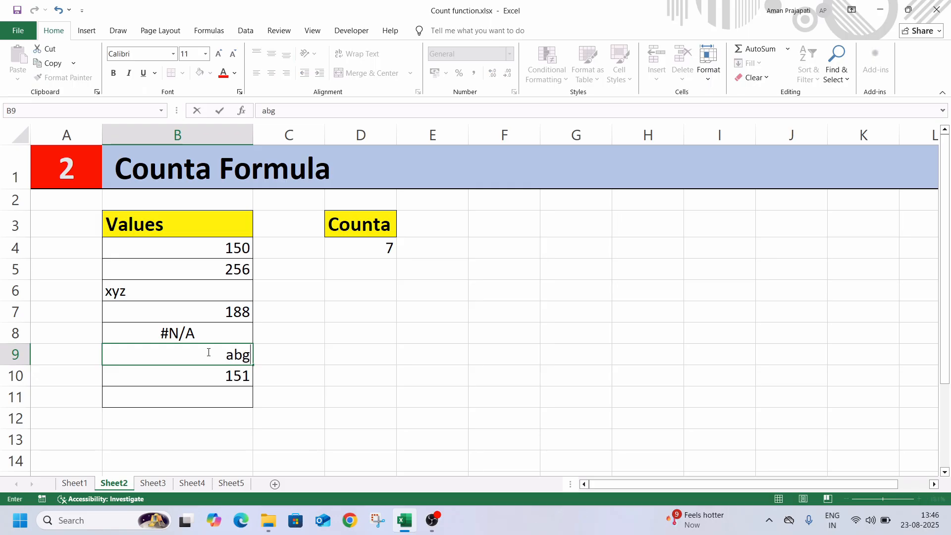
key(BackSpace)
key(BackSpace)
key(BackSpace)
key(BackSpace)
text(as)
key(Return)
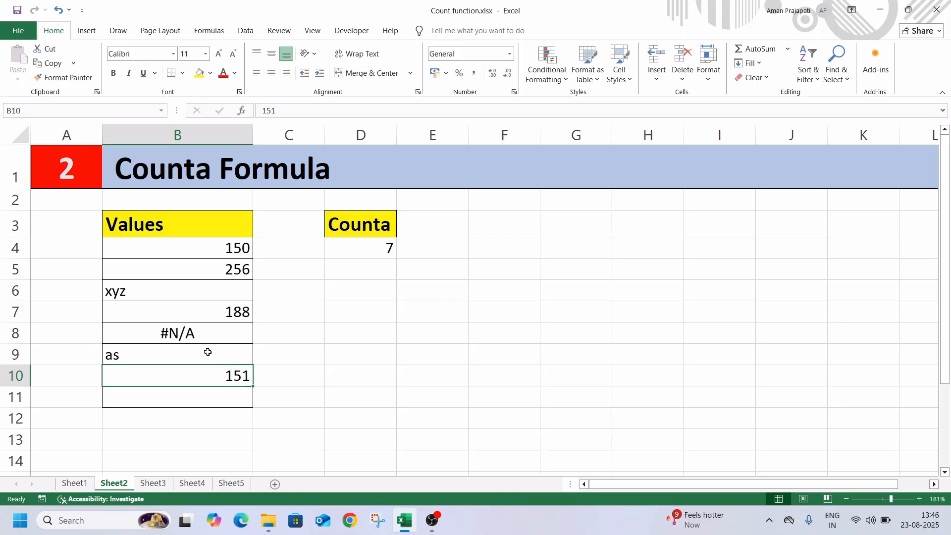
click(208, 351)
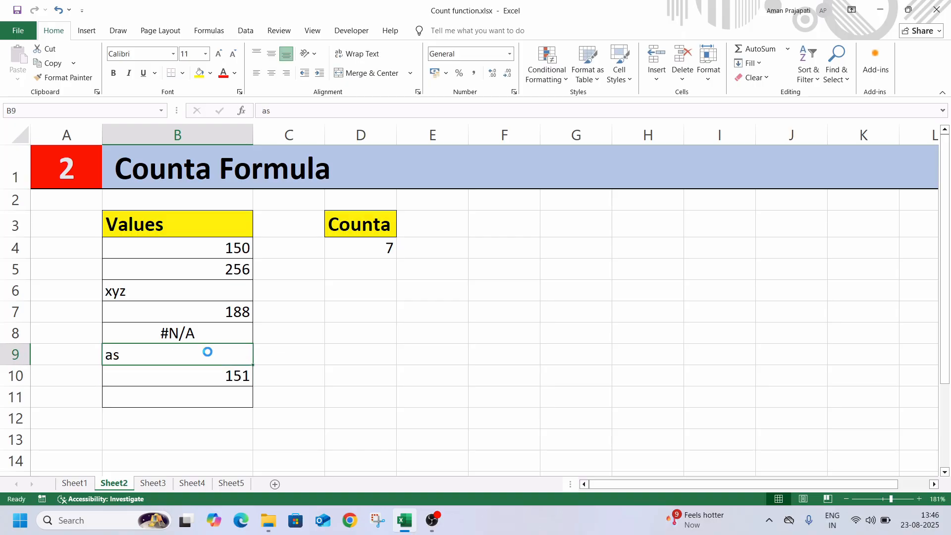
key(Delete)
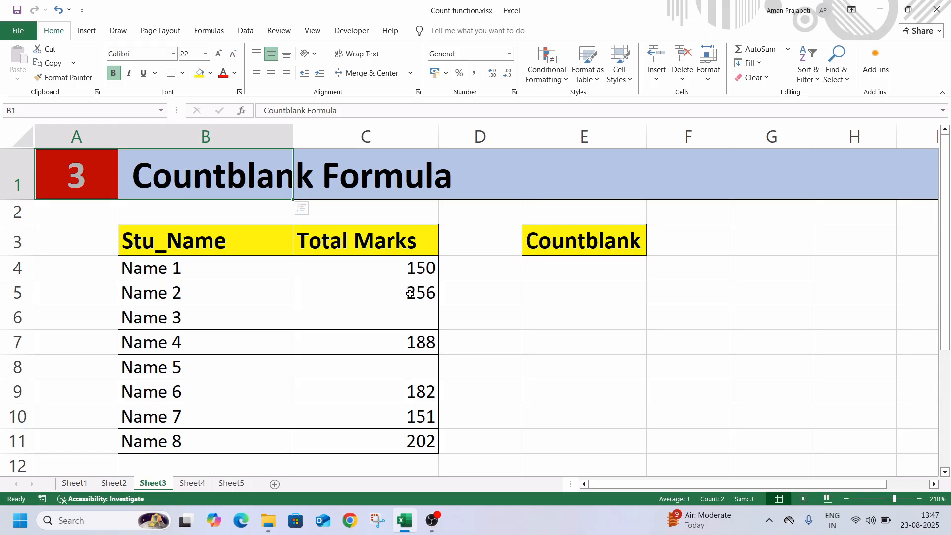
Step: Count the empty Total Marks cells on Sheet3 by entering =COUNTBLANK(C4:C11) in cell E4
click(551, 268)
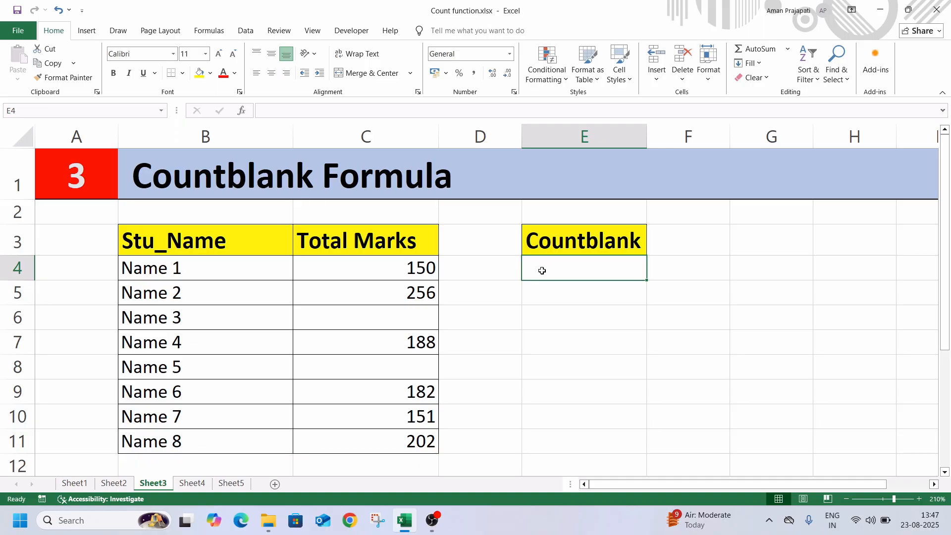
text(=coun)
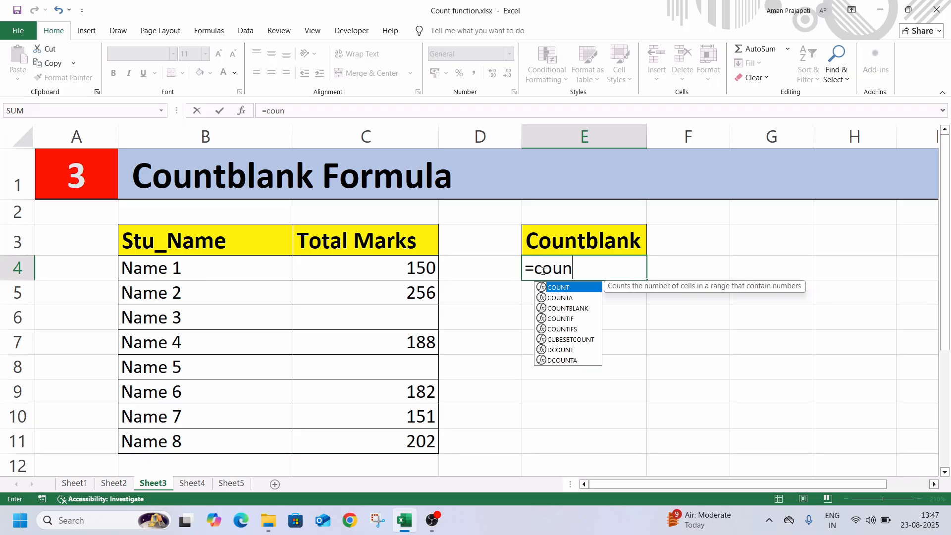
text(ta)
key(BackSpace)
key(Down)
key(Down)
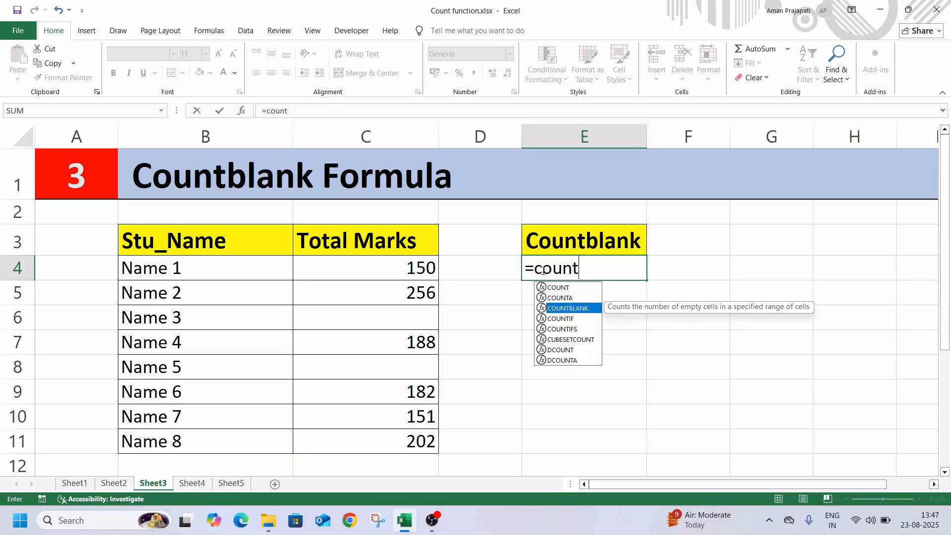
key(Tab)
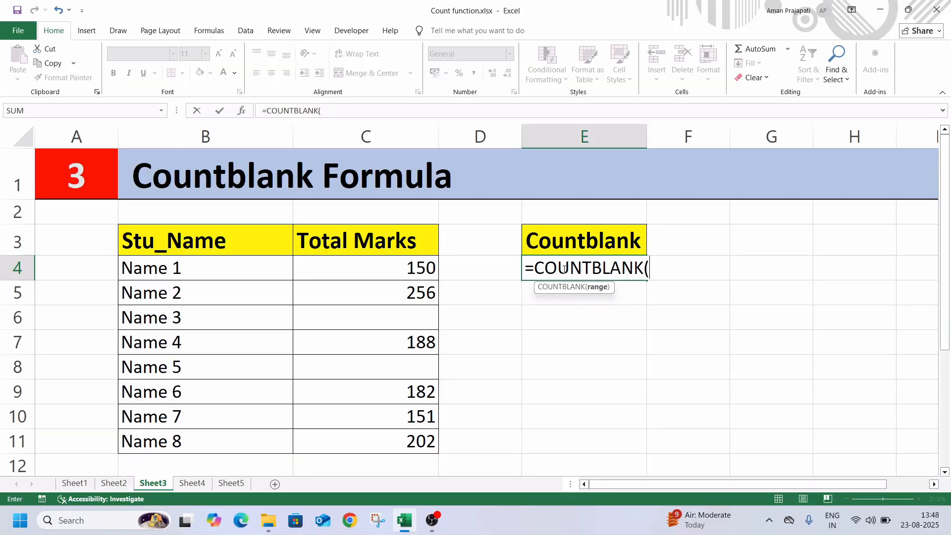
click(418, 259)
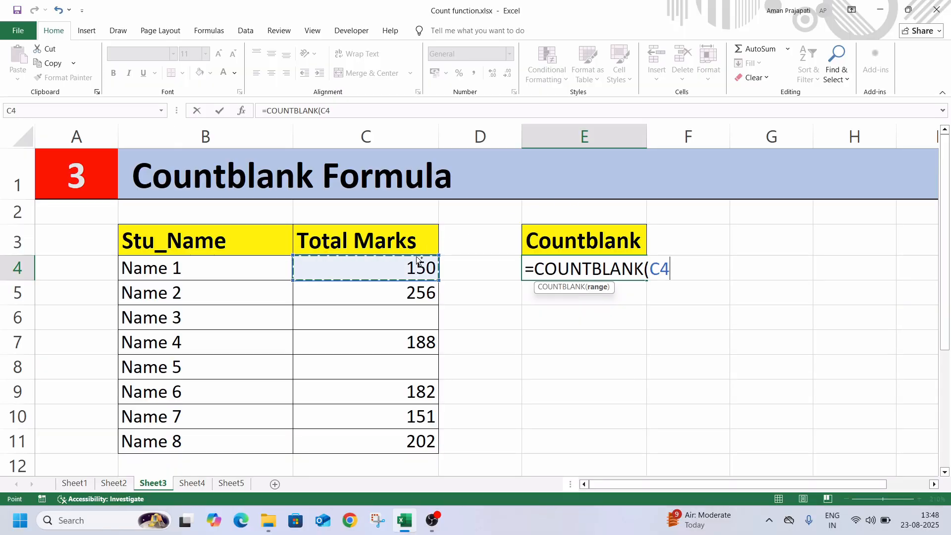
key(shift+Down)
key(shift+Down)
key(shift+Down)
key(shift+Down)
key(shift+Down)
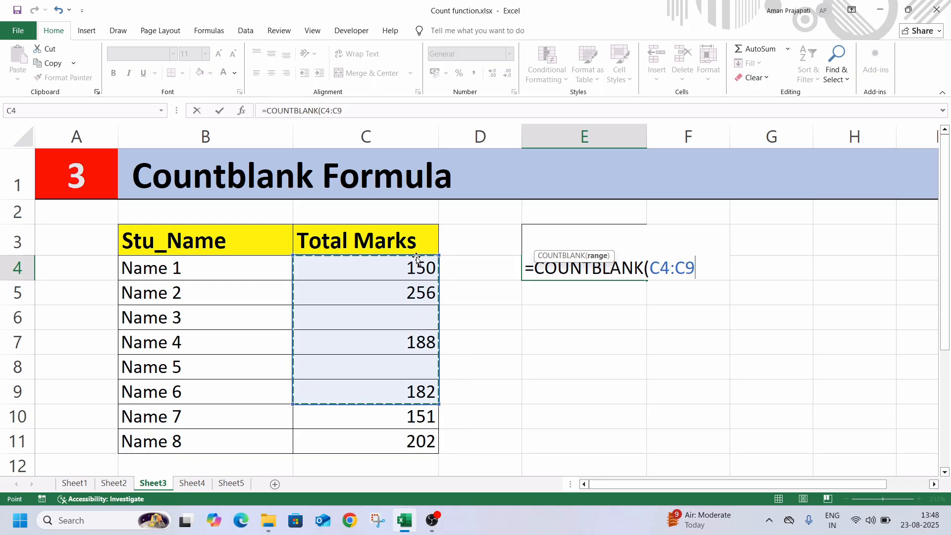
key(shift+Down)
key(shift+Down)
text())
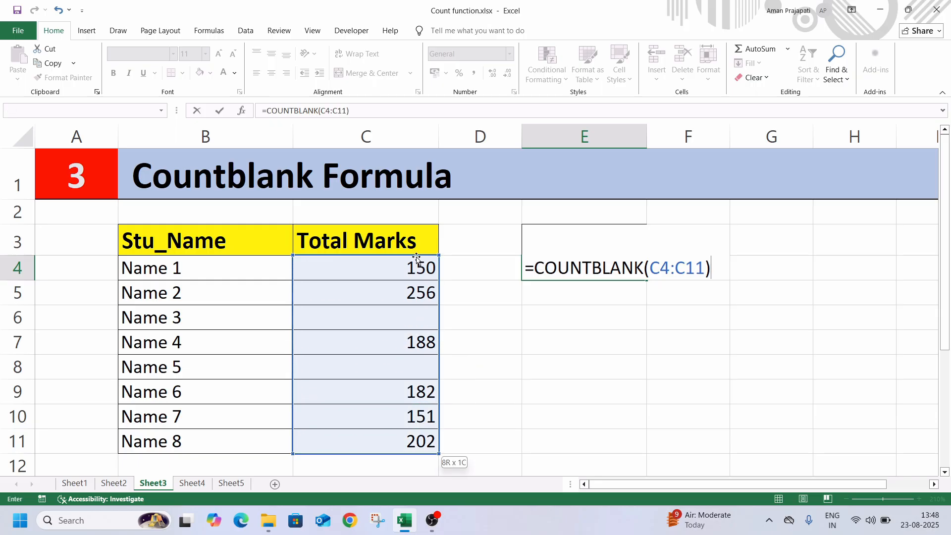
key(Return)
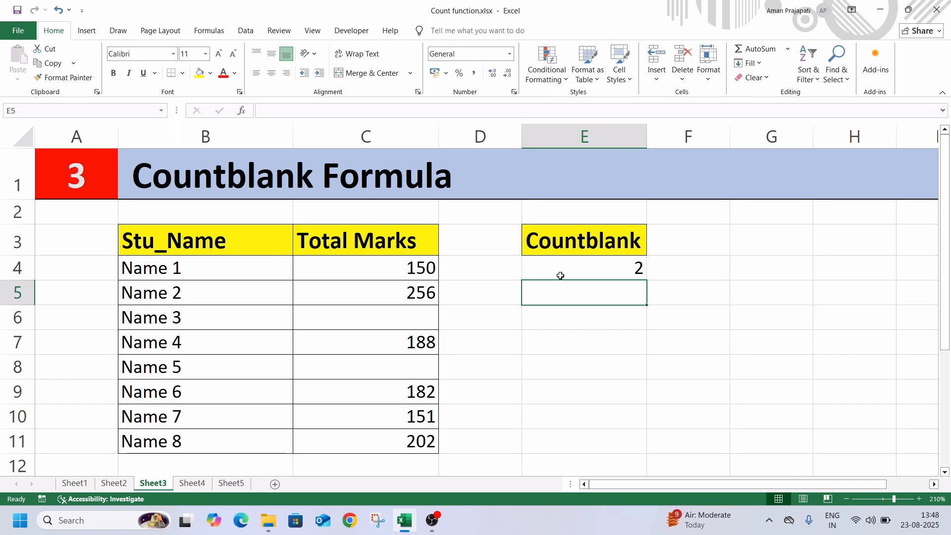
click(560, 275)
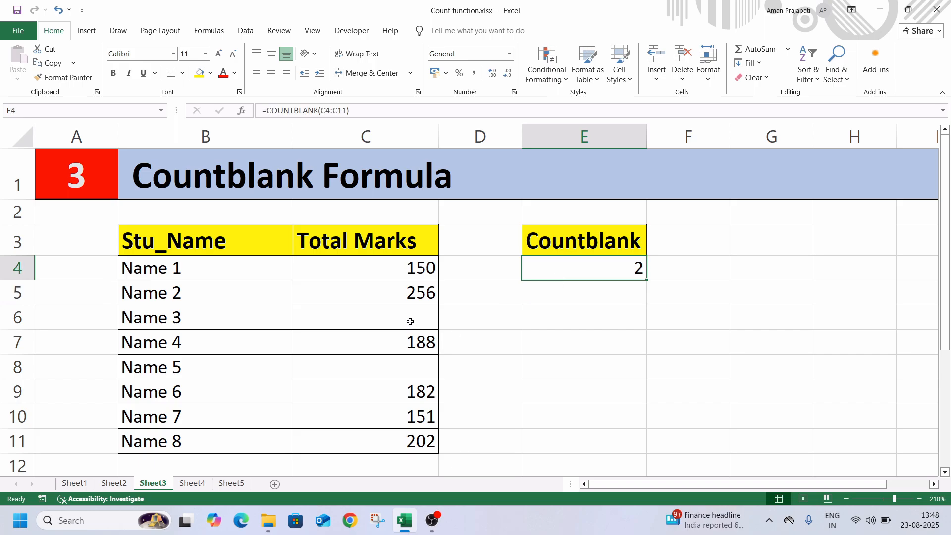
click(408, 369)
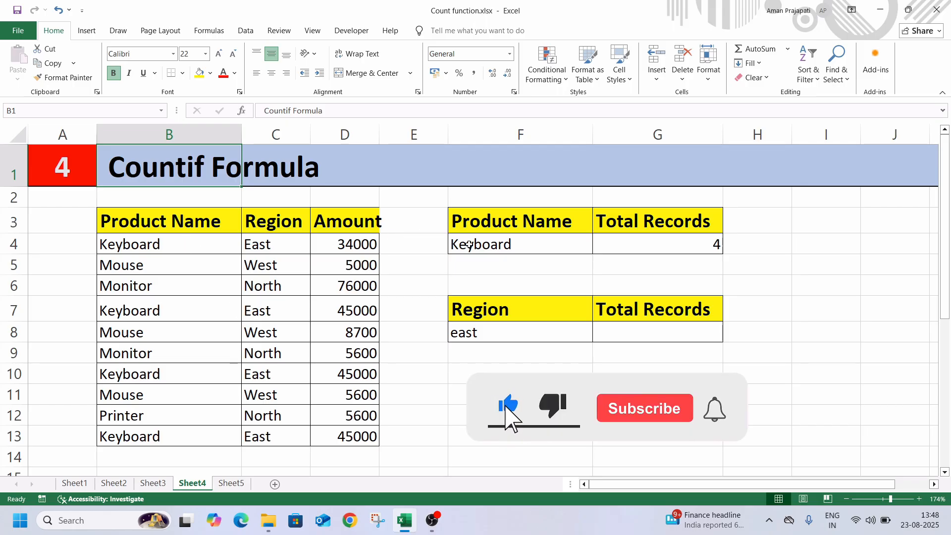
Step: Clear the Total Records cell G4 on Sheet4 and enter =COUNTIF(B4:B13,F4) to count the records of the product in F4
click(626, 253)
key(Delete)
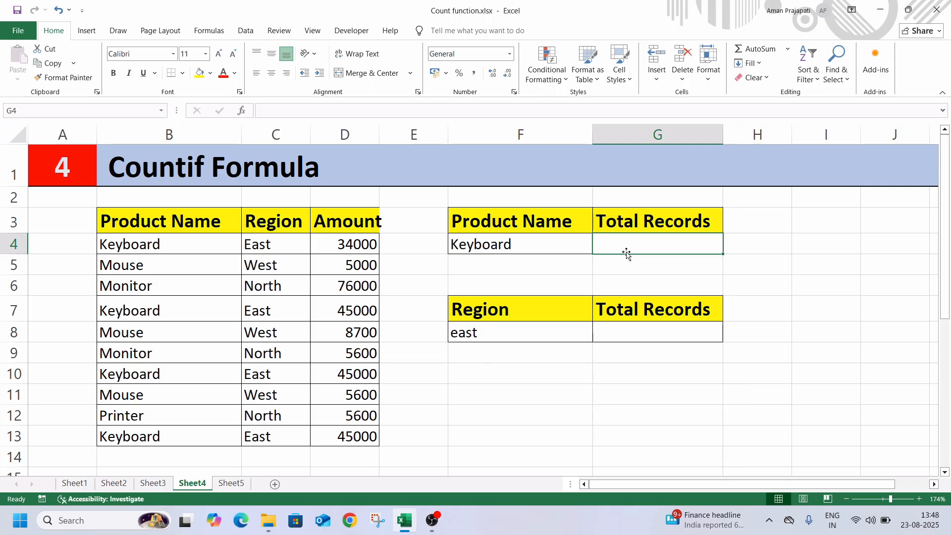
text(=)
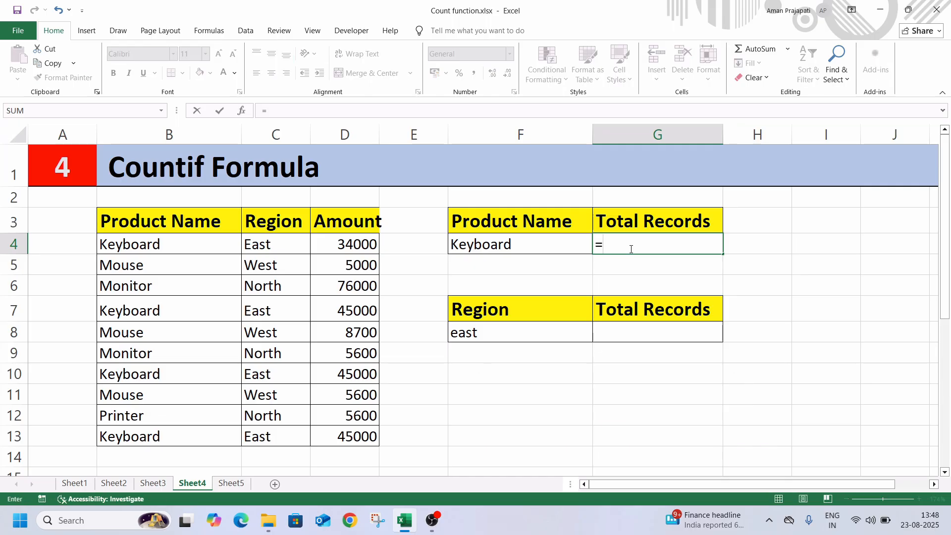
text(cou)
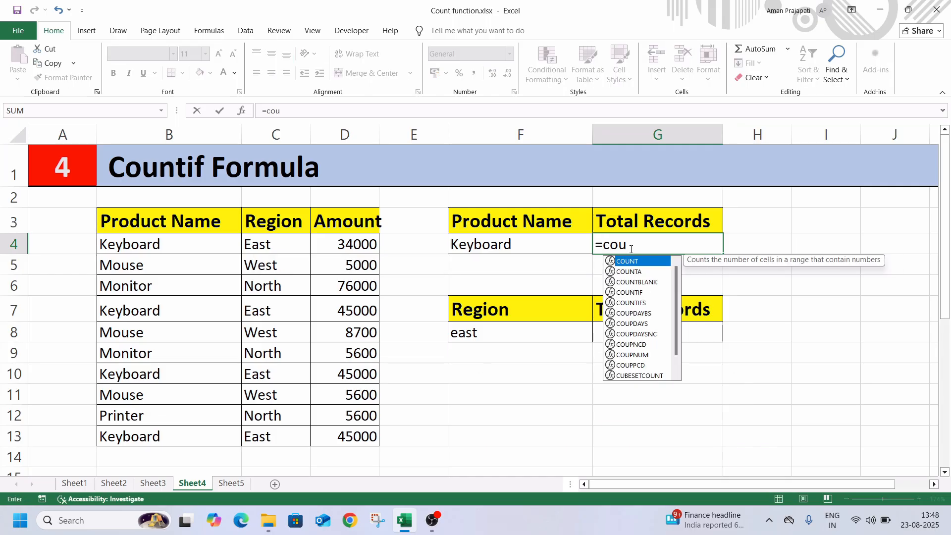
key(Down)
key(Down)
key(Down)
key(Tab)
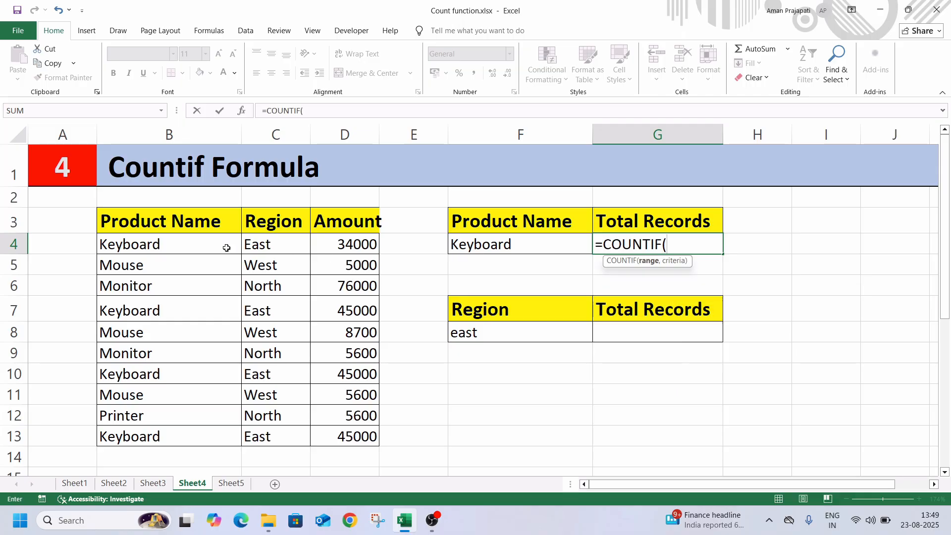
click(199, 245)
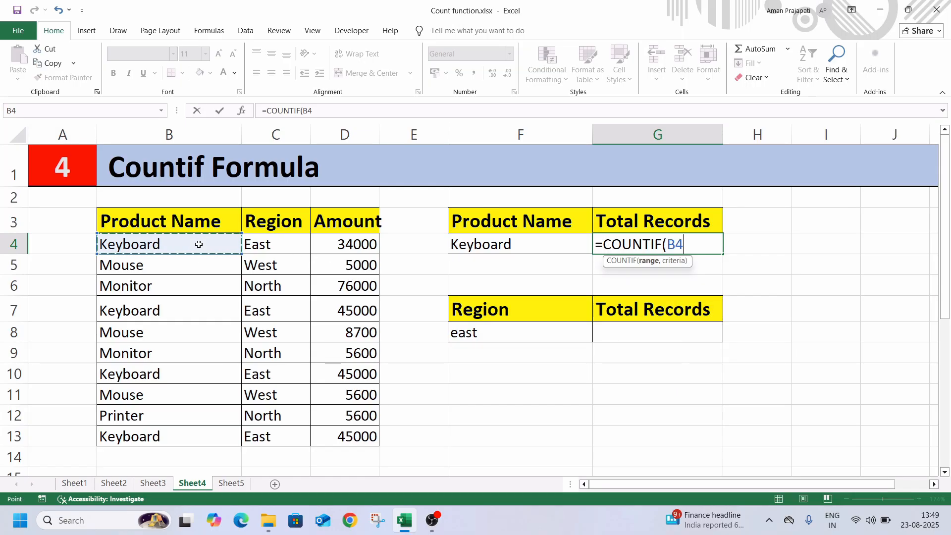
key(ctrl+shift+Down)
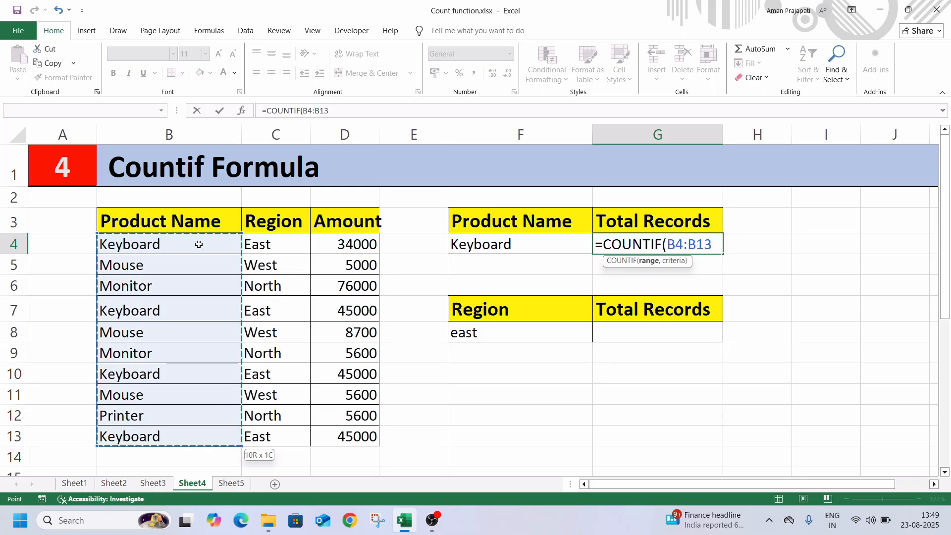
text(,)
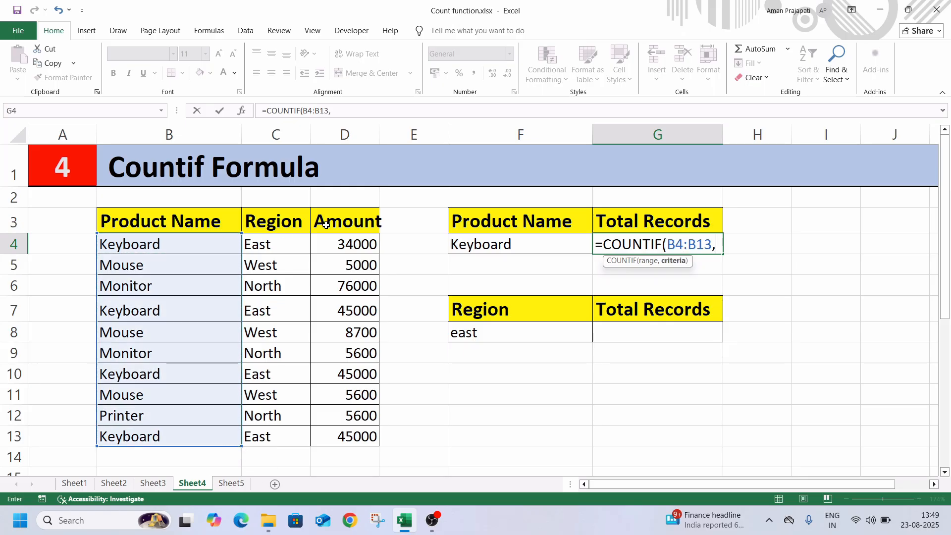
click(482, 246)
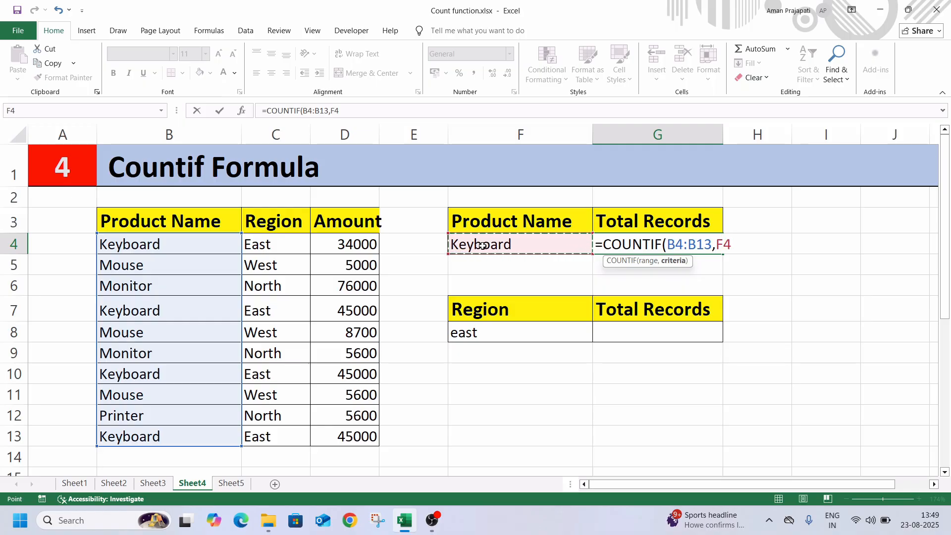
text())
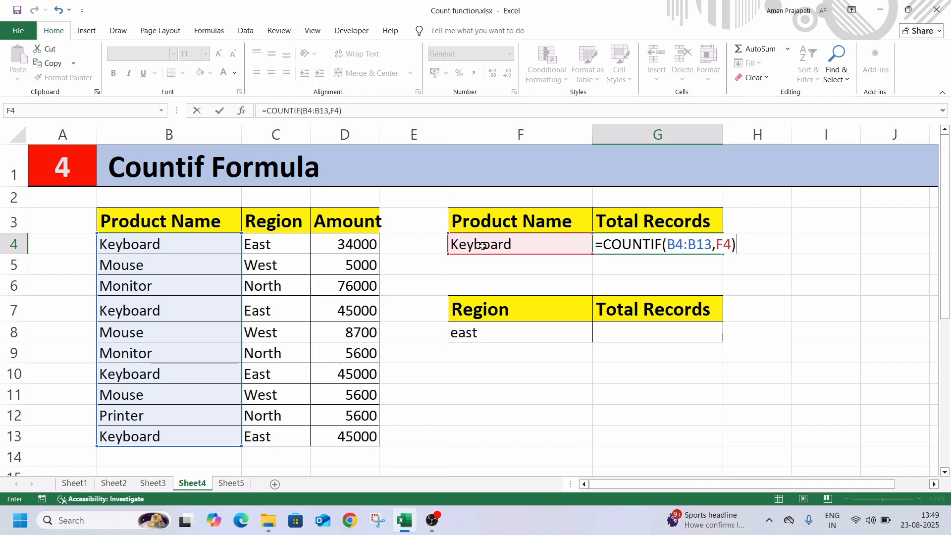
key(Return)
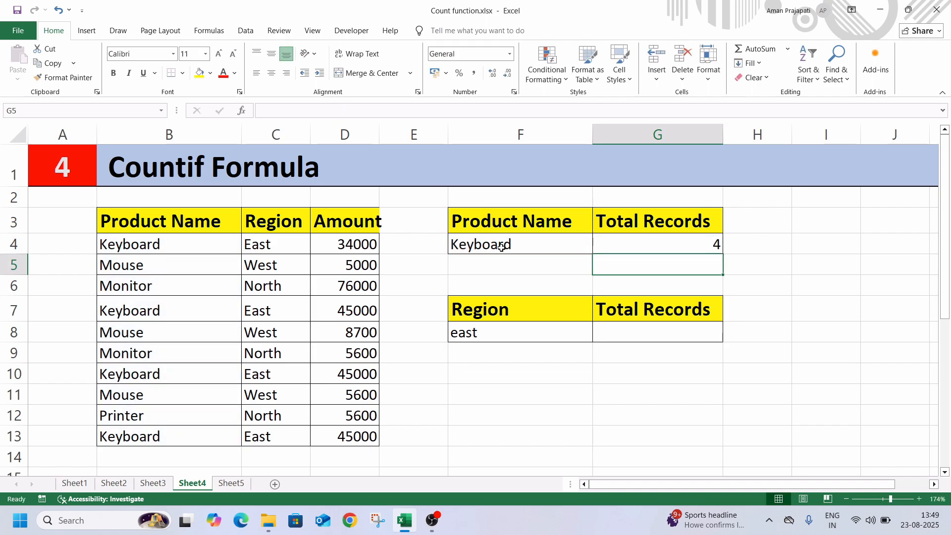
Step: Test the COUNTIF formula by replacing the product in cell F4 with Mouse and, as a second test, with Monitor
click(501, 248)
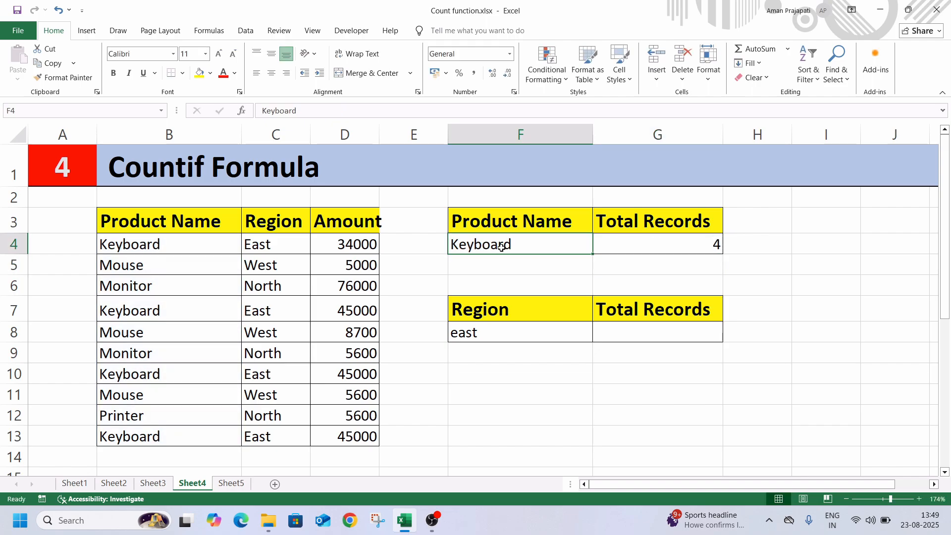
text(Mouse)
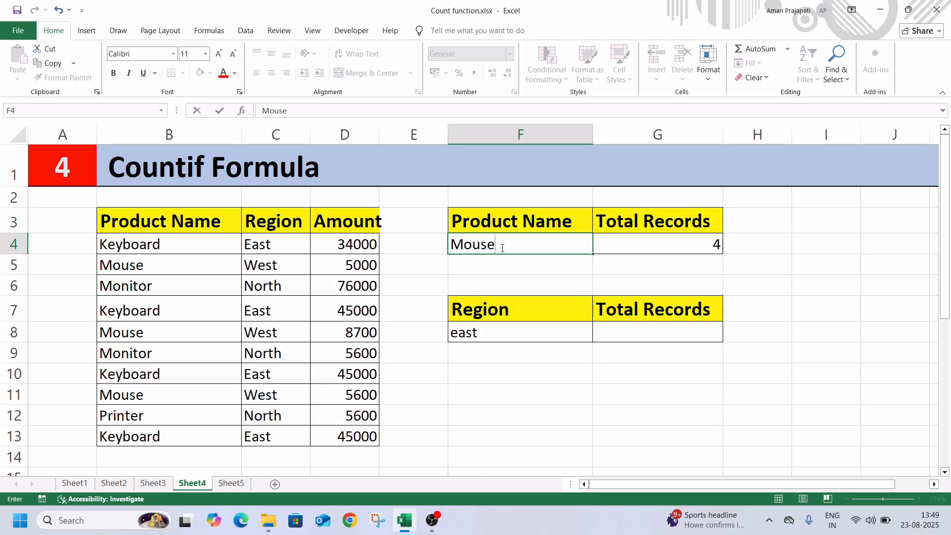
key(Return)
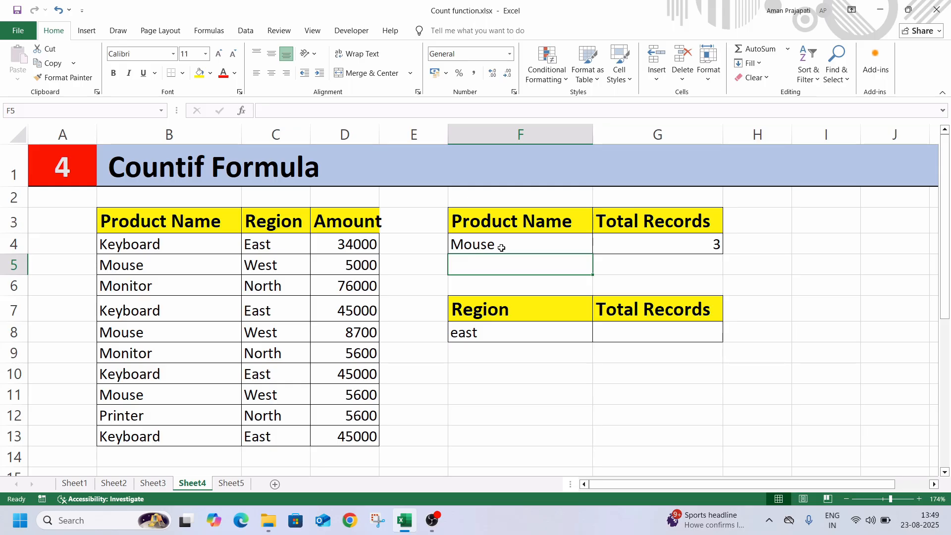
click(501, 247)
text(Monit)
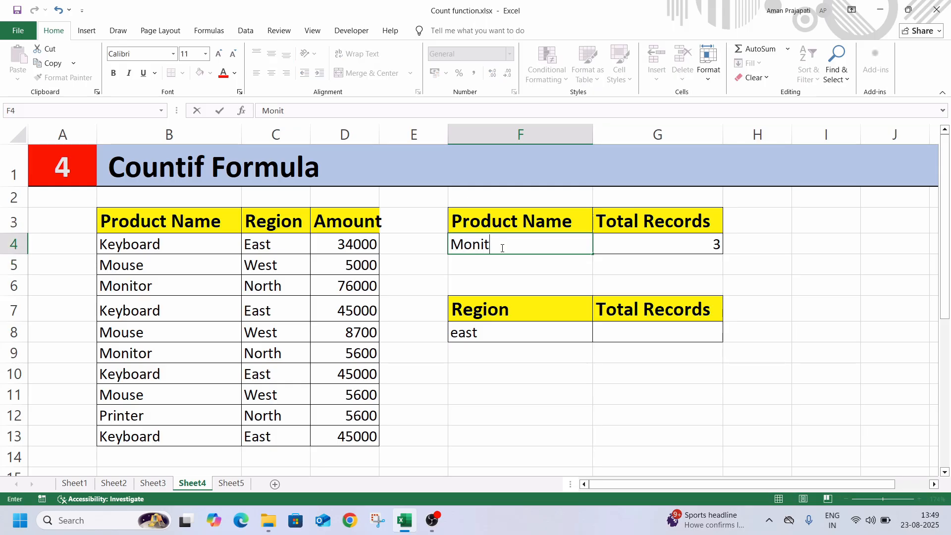
text(or)
key(Return)
Step: Change the product criterion in cell F4 to Printer
click(501, 247)
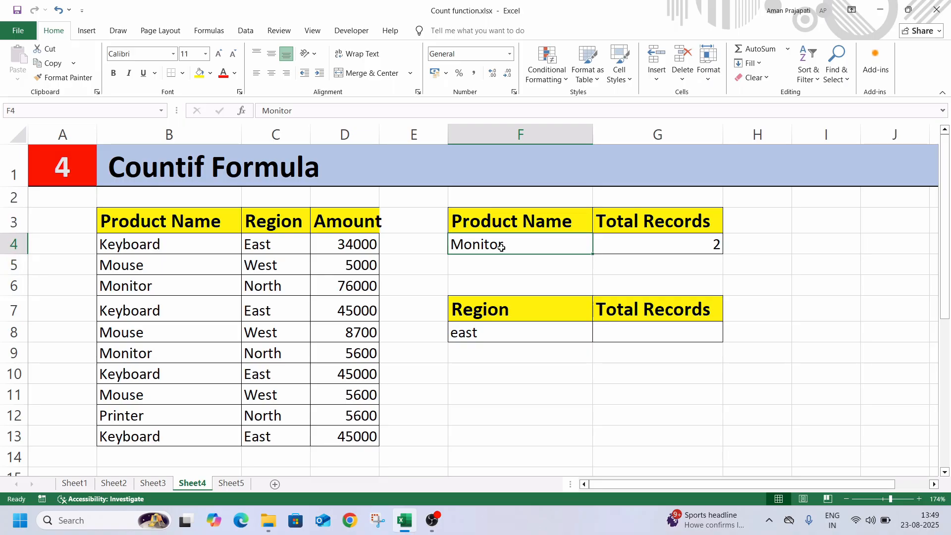
text(P)
text(rint)
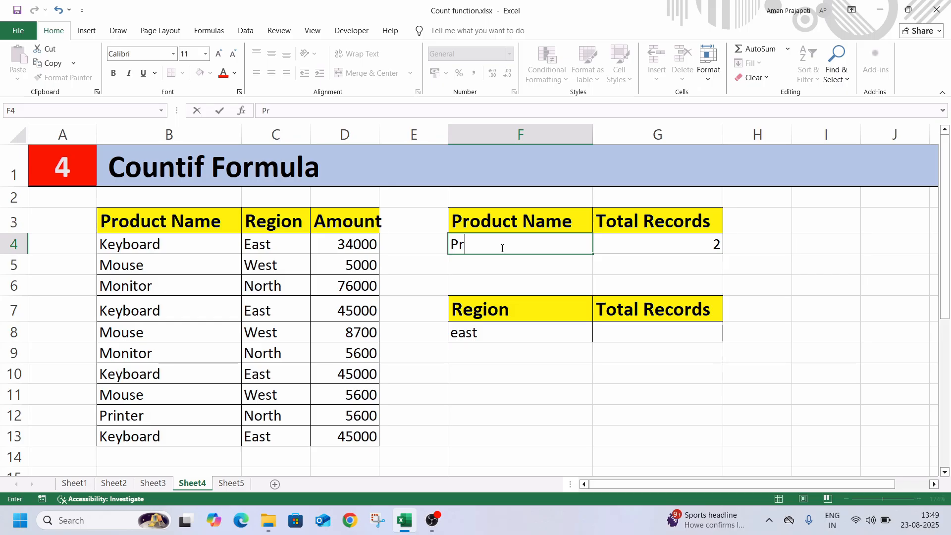
text(er)
key(Return)
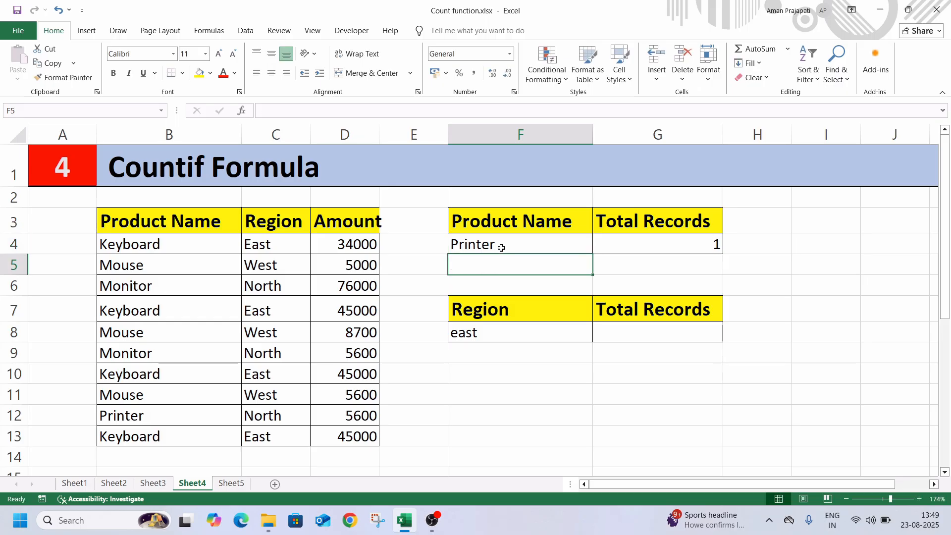
click(501, 248)
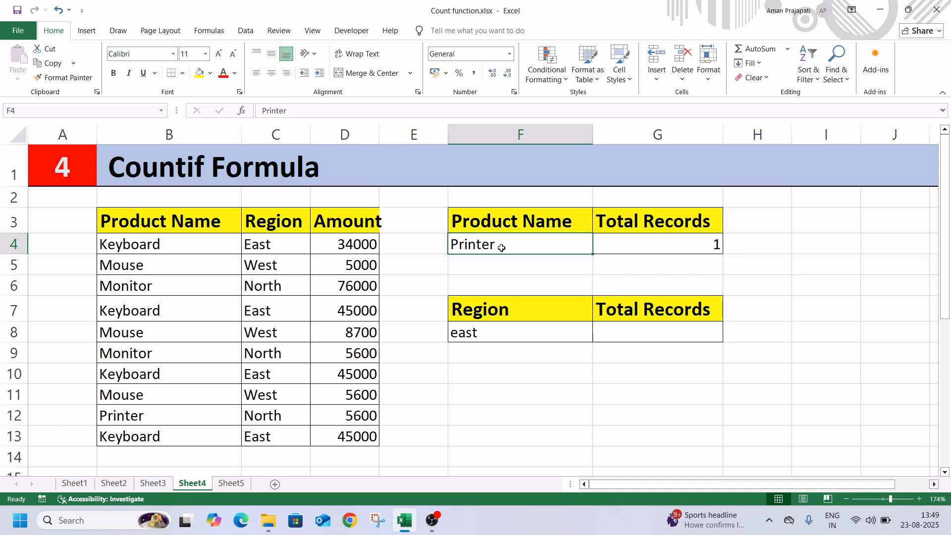
click(626, 337)
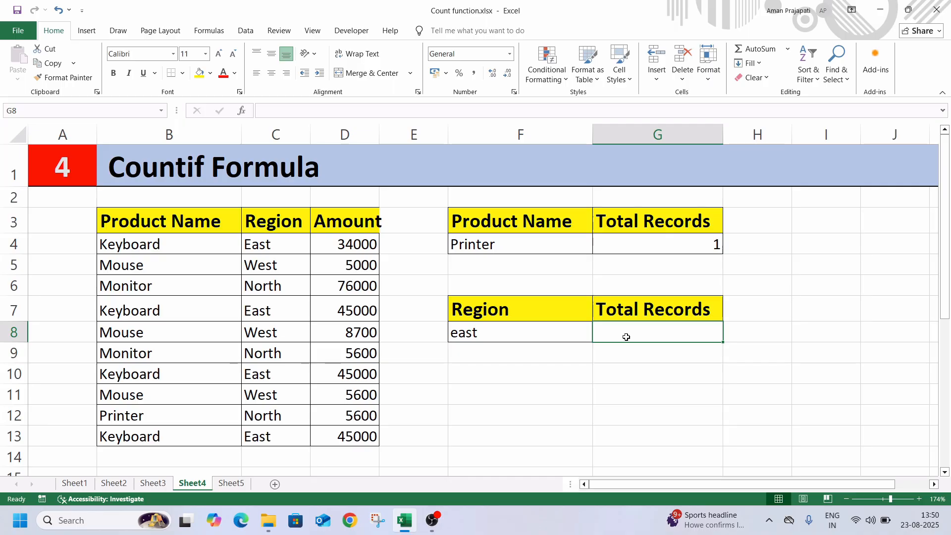
text(=cou)
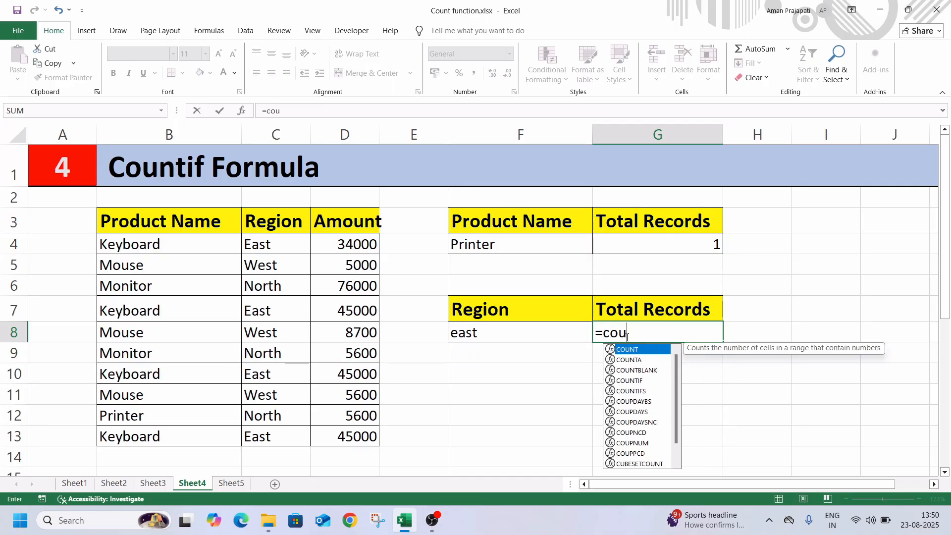
text(ni)
key(BackSpace)
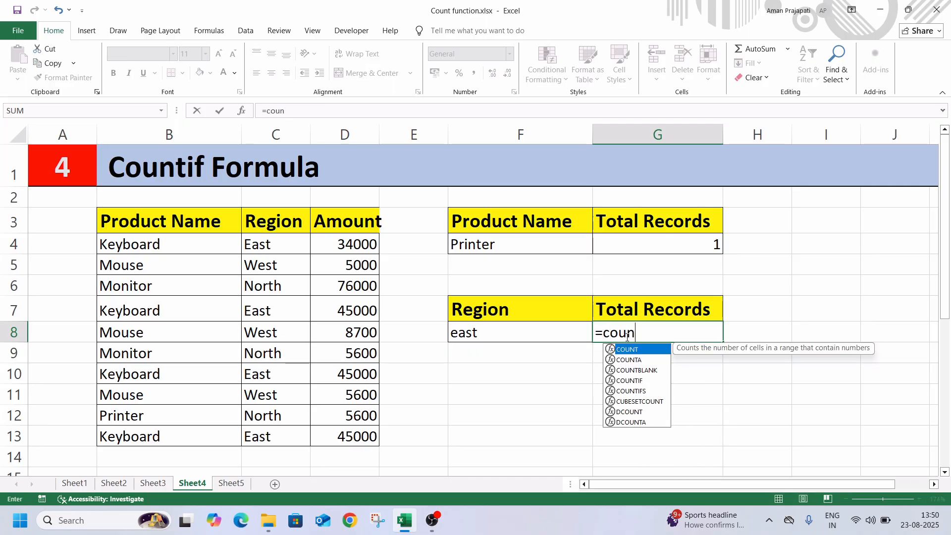
text(tid)
key(Tab)
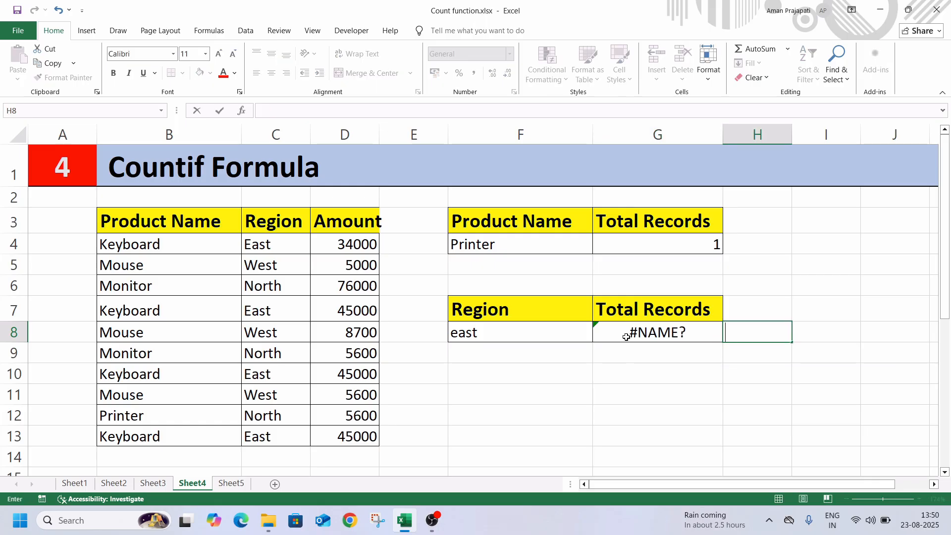
Step: Enter =COUNTIF(C4:C13,F8) in the Total Records cell G8 to count the records of the region in F8
click(625, 336)
text(=)
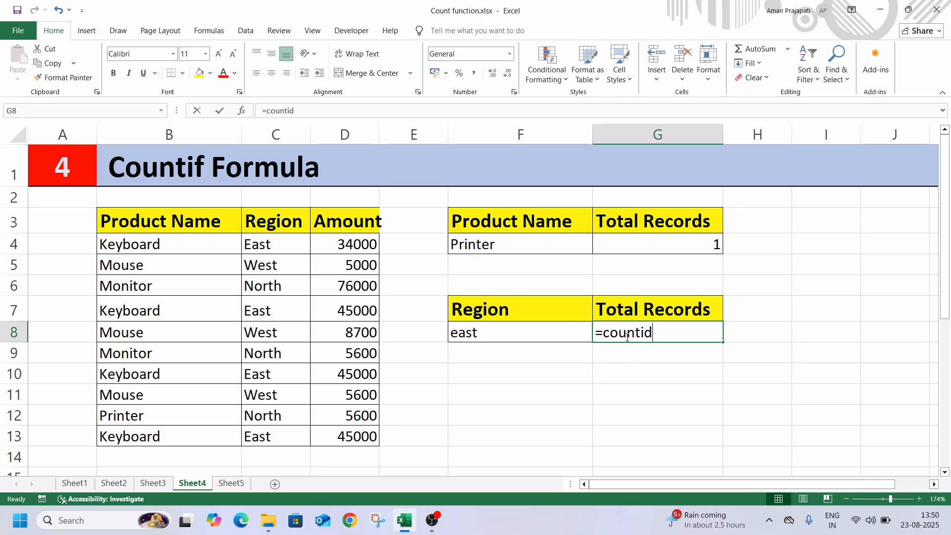
text(count)
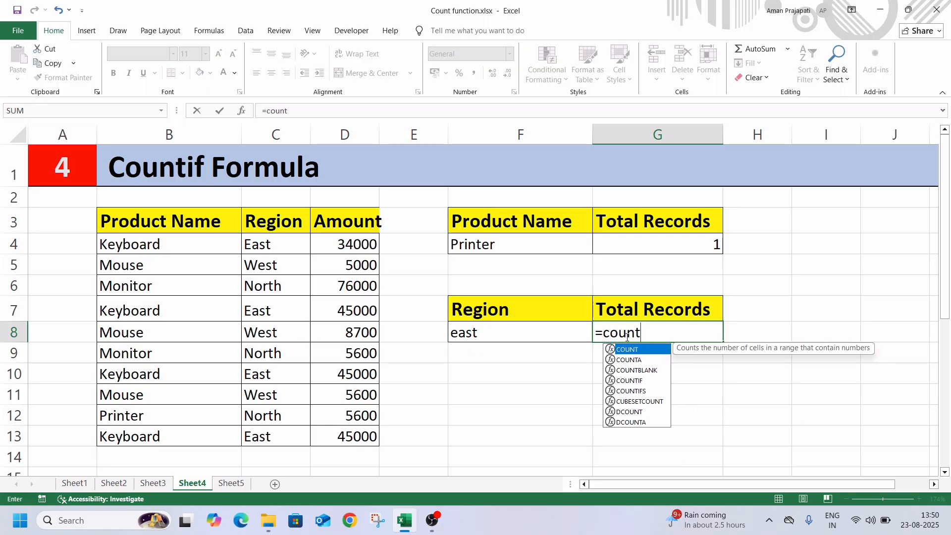
text(if)
key(Tab)
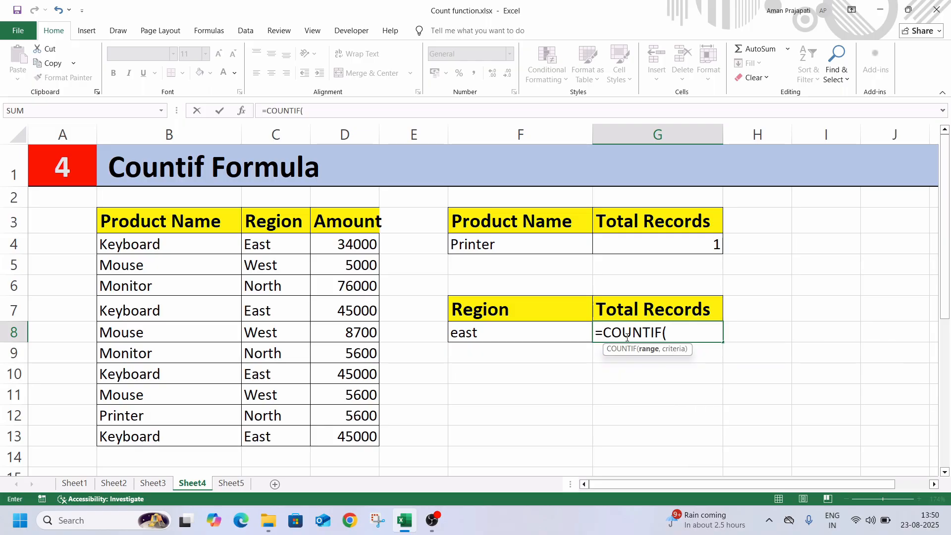
click(285, 249)
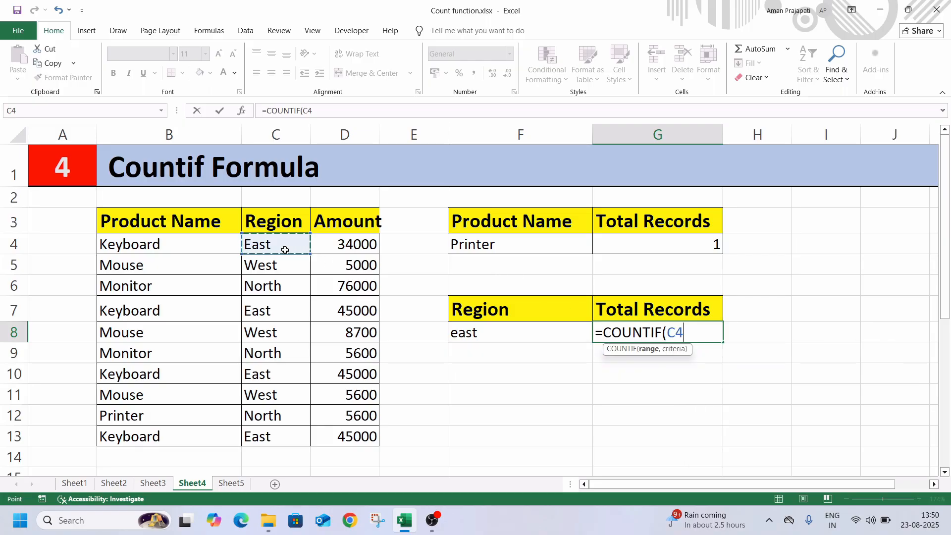
key(ctrl+shift+Down)
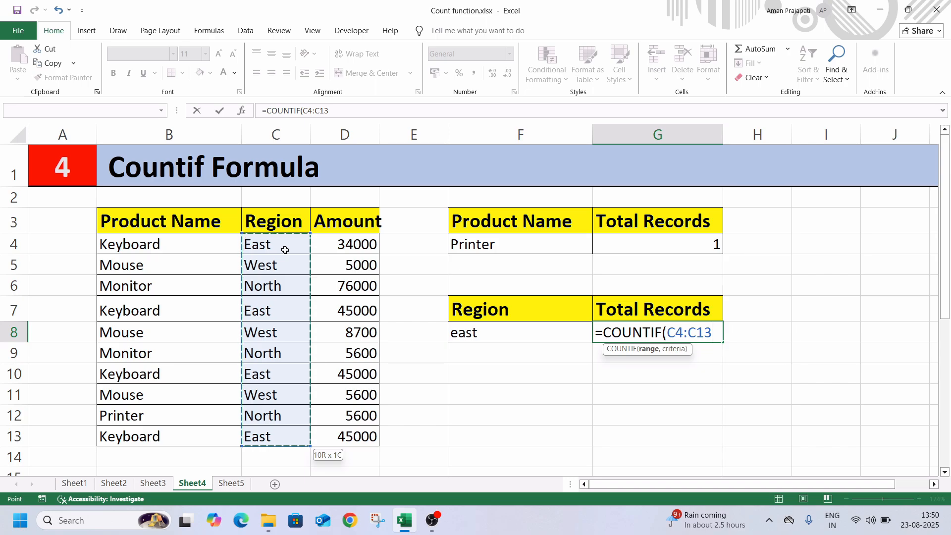
text(,)
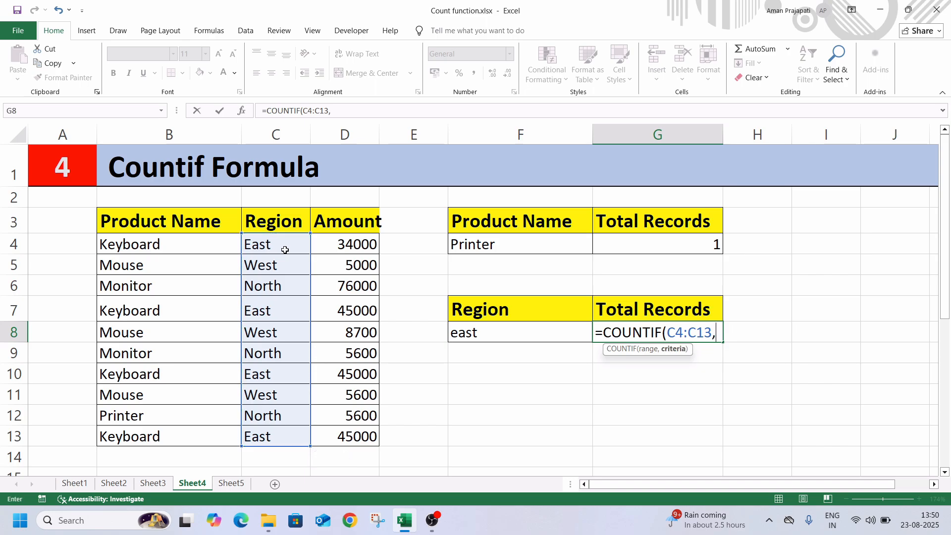
click(465, 336)
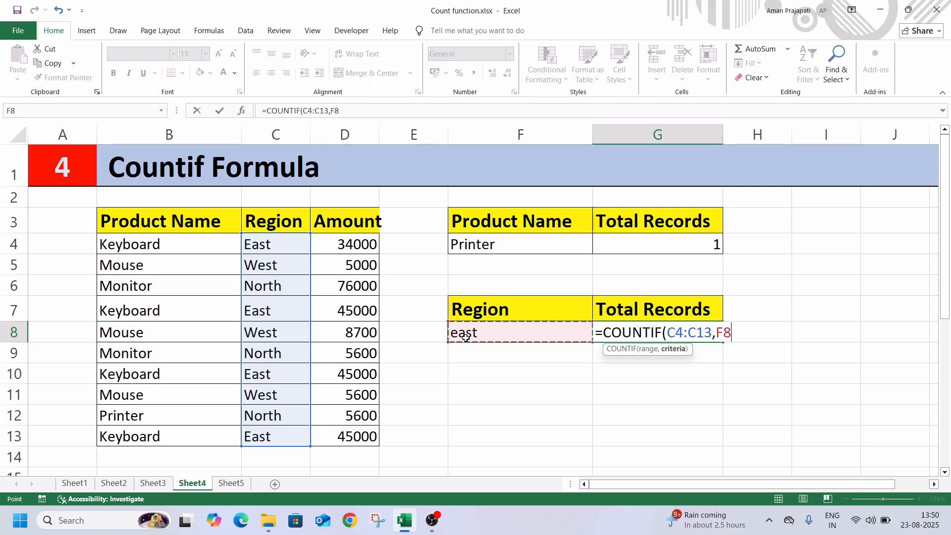
text())
key(Return)
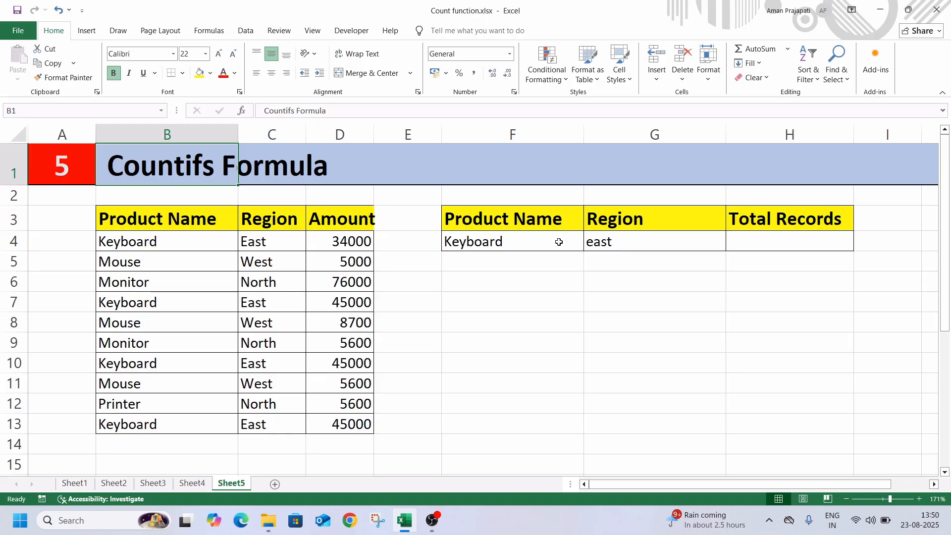
Step: Start a COUNTIFS formula in the Total Records cell H4 on Sheet5 with the product range B4:B13 and criterion F4
click(736, 246)
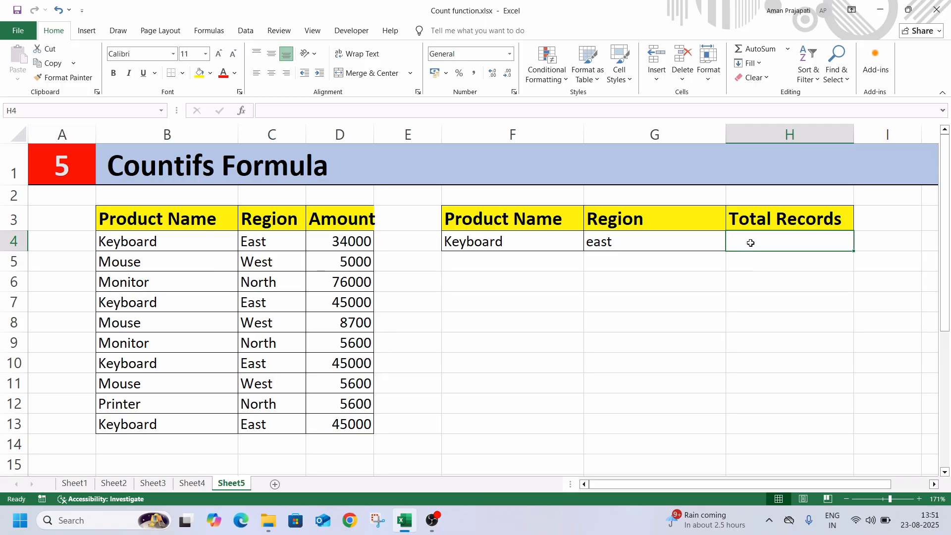
text(=c)
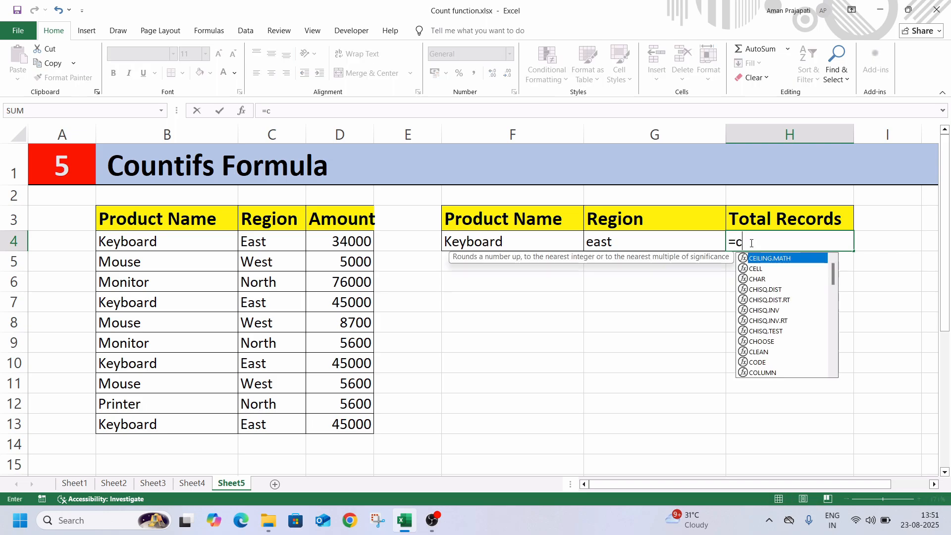
text(ountifs)
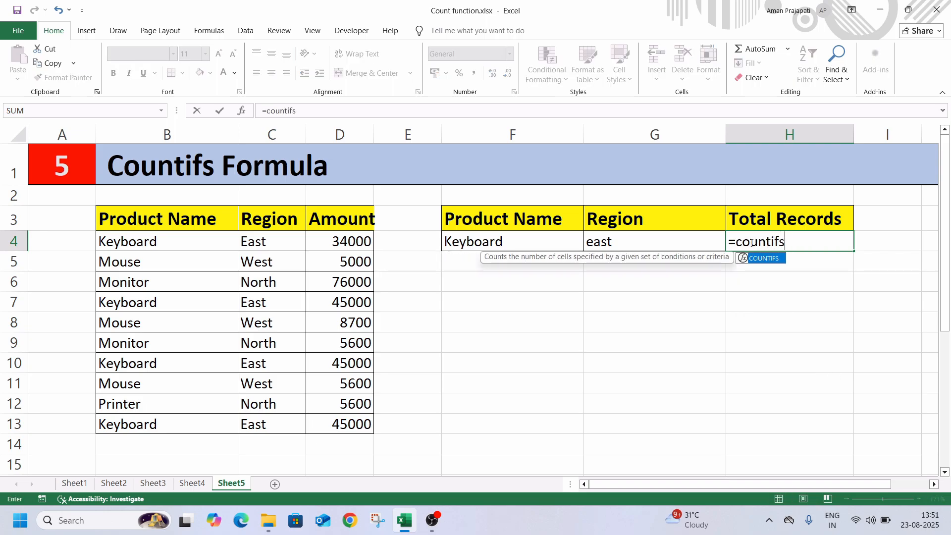
key(Tab)
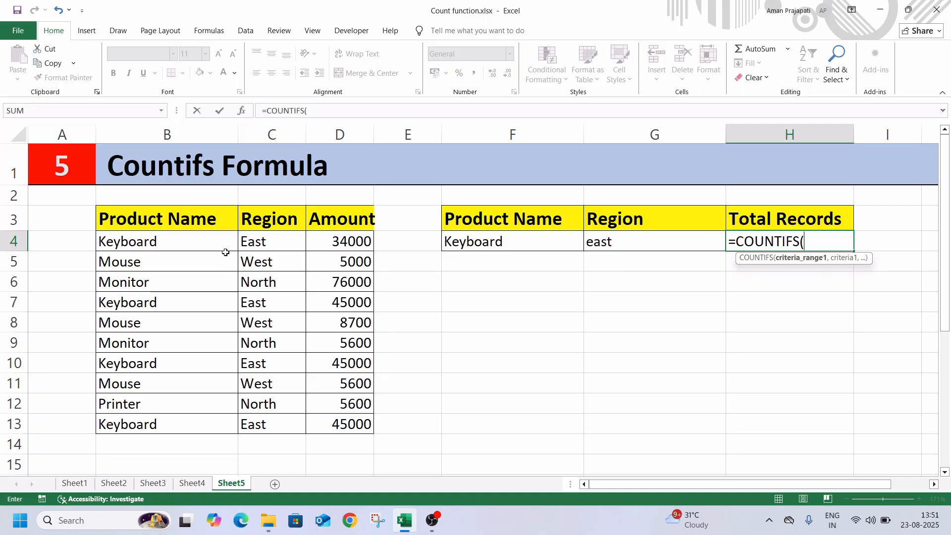
click(177, 243)
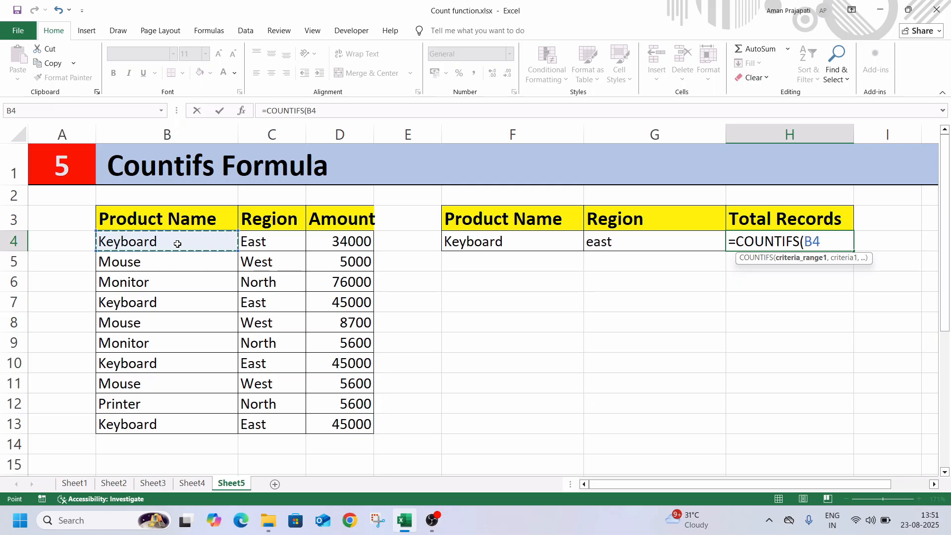
key(ctrl+shift+Down)
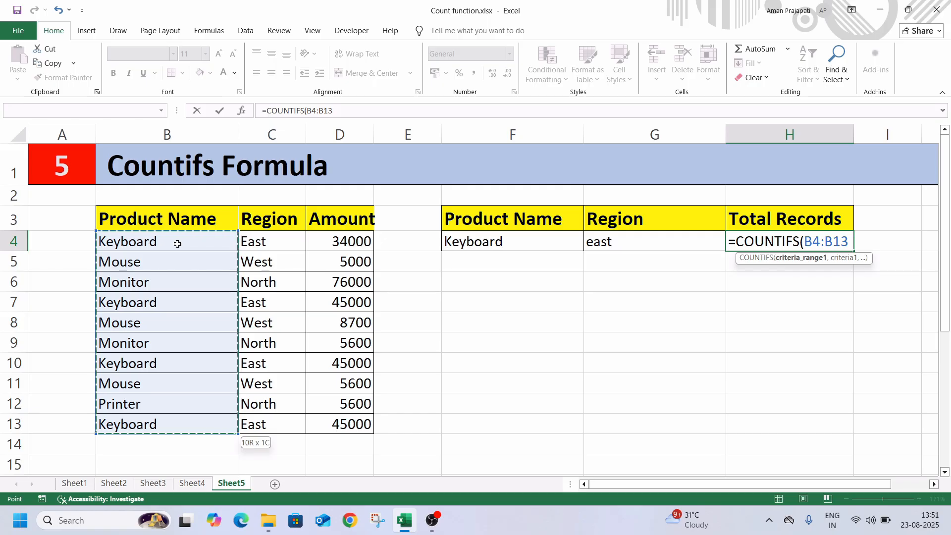
text(,)
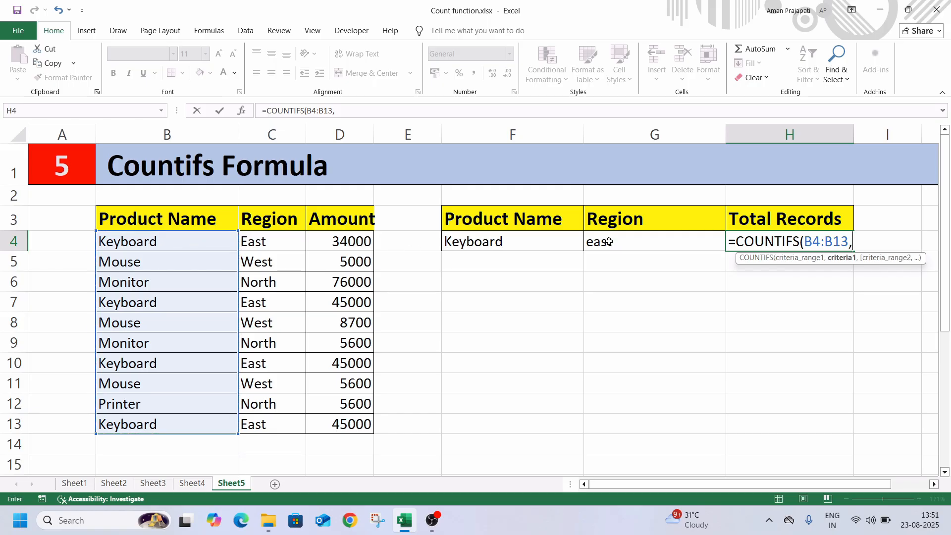
click(526, 246)
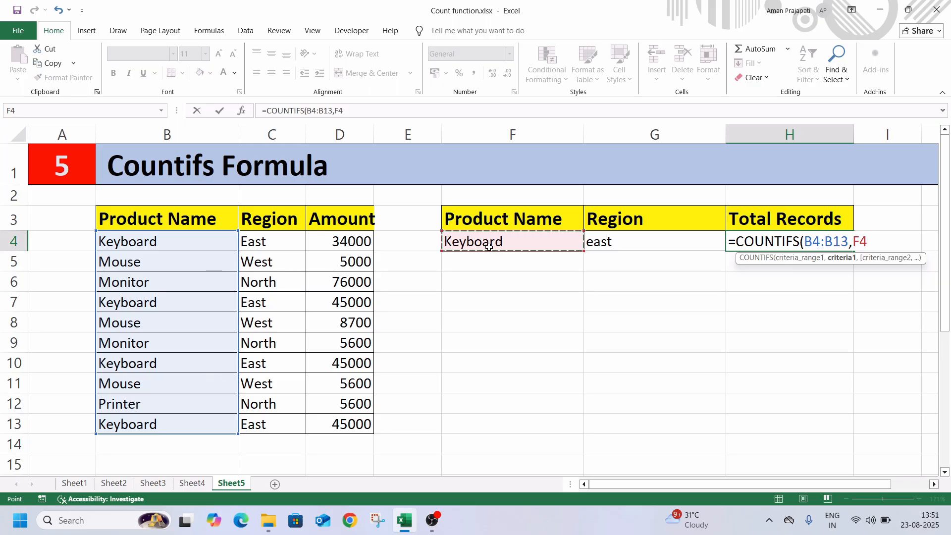
Step: Add the region range C4:C13 with criterion G4 as the second condition and complete =COUNTIFS(B4:B13,F4,C4:C13,G4)
text(,)
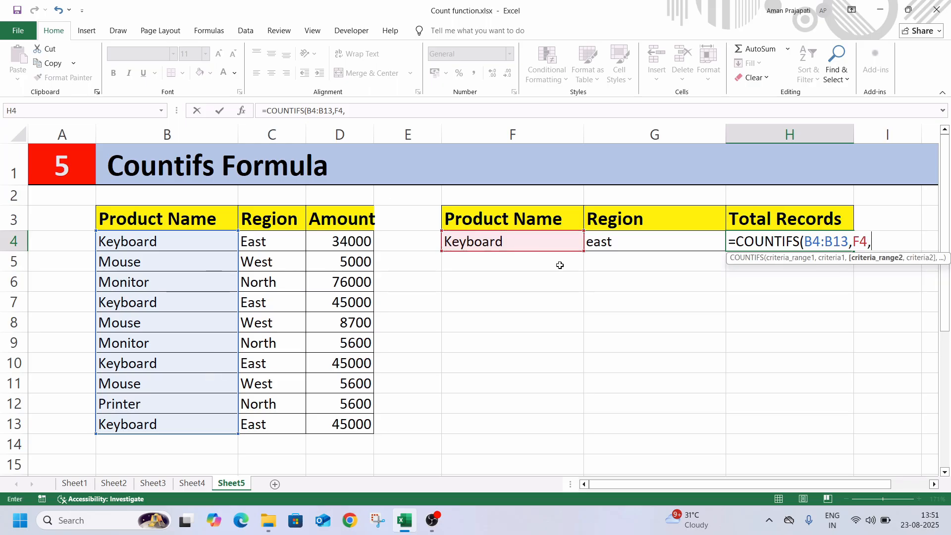
click(274, 243)
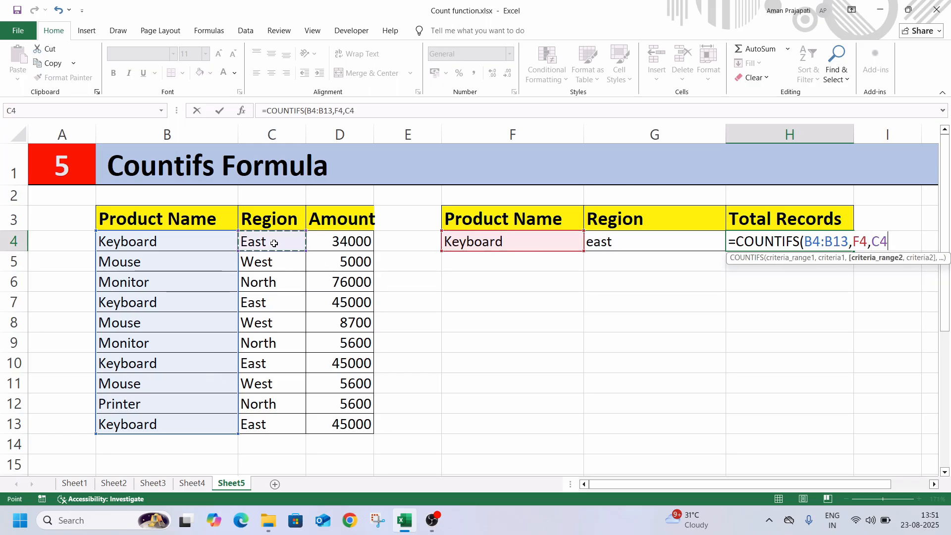
key(ctrl+shift+Down)
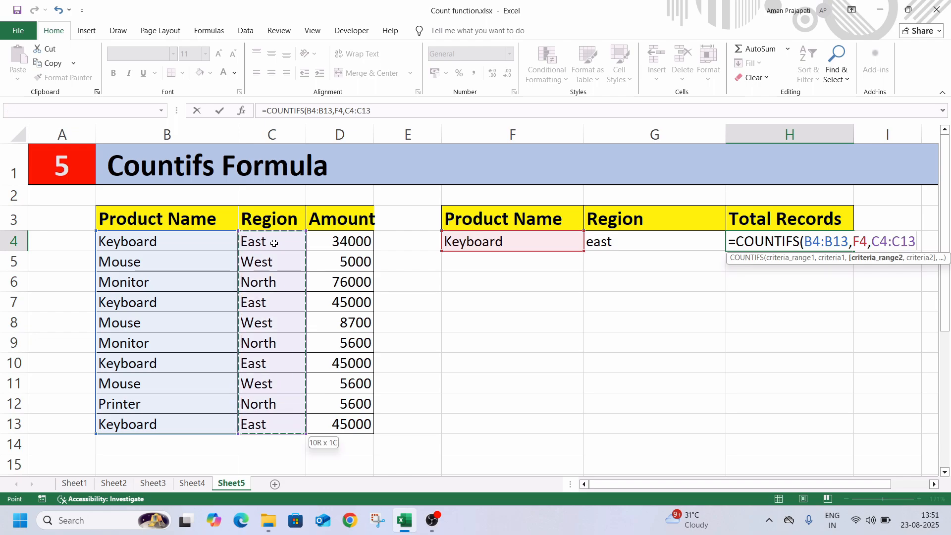
text(,)
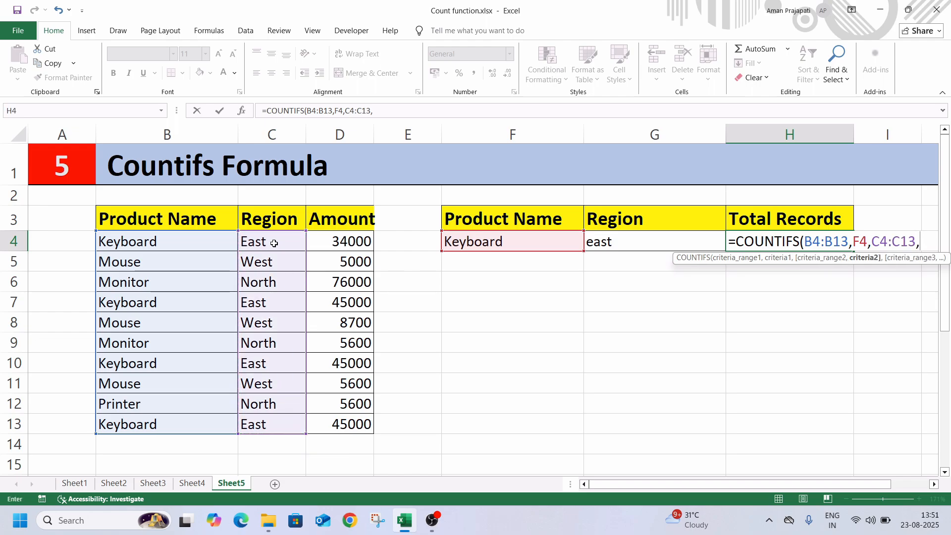
click(622, 245)
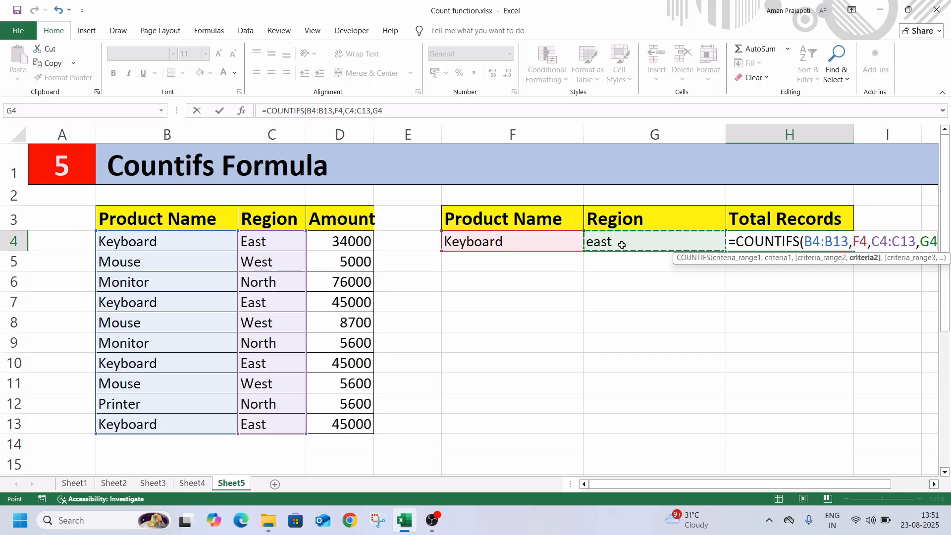
text())
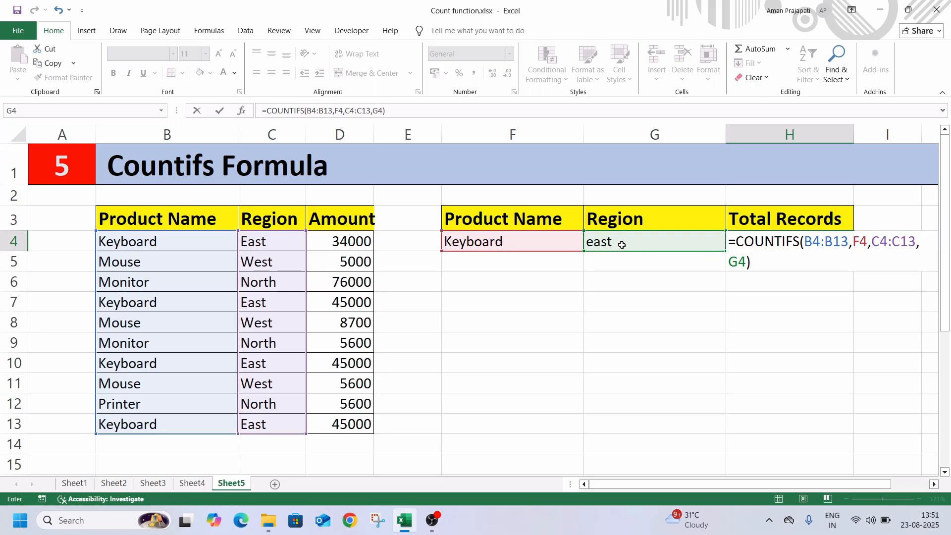
key(Return)
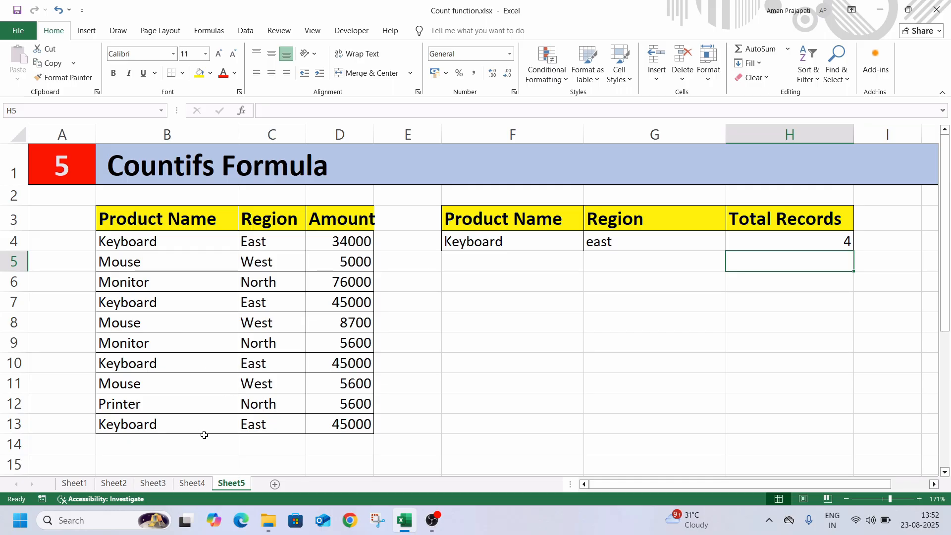
Step: Test the COUNTIFS formula by changing the region in G4 to West and the product in F4 to mouse
click(523, 245)
click(604, 247)
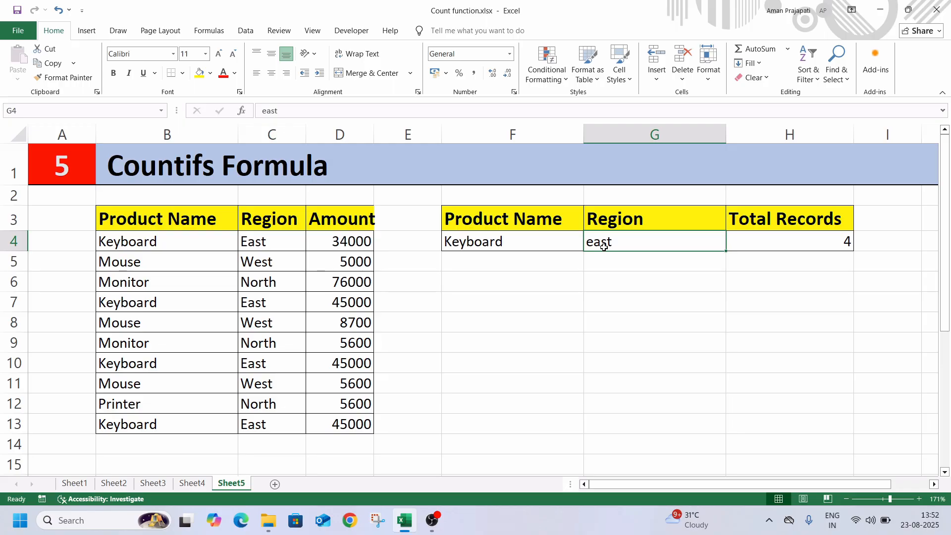
text(West)
key(Return)
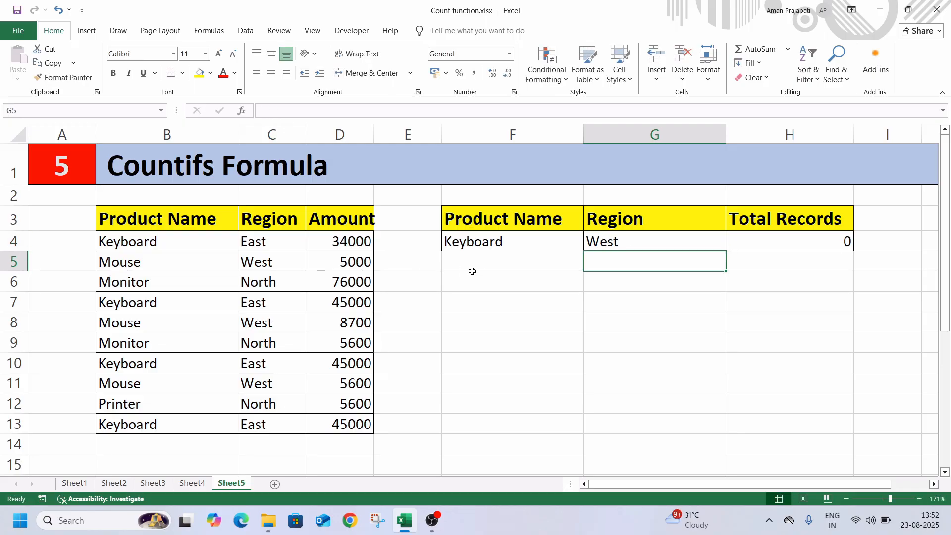
click(506, 246)
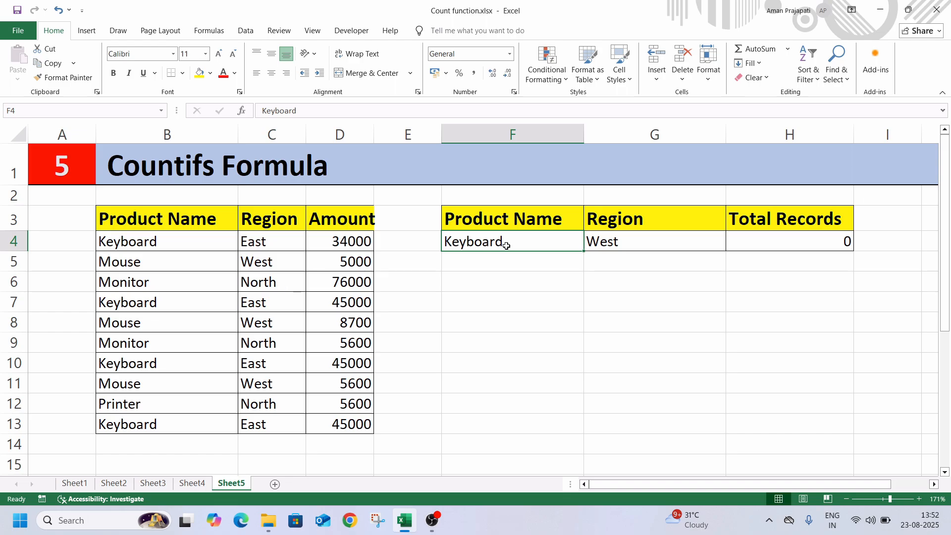
text(mouse)
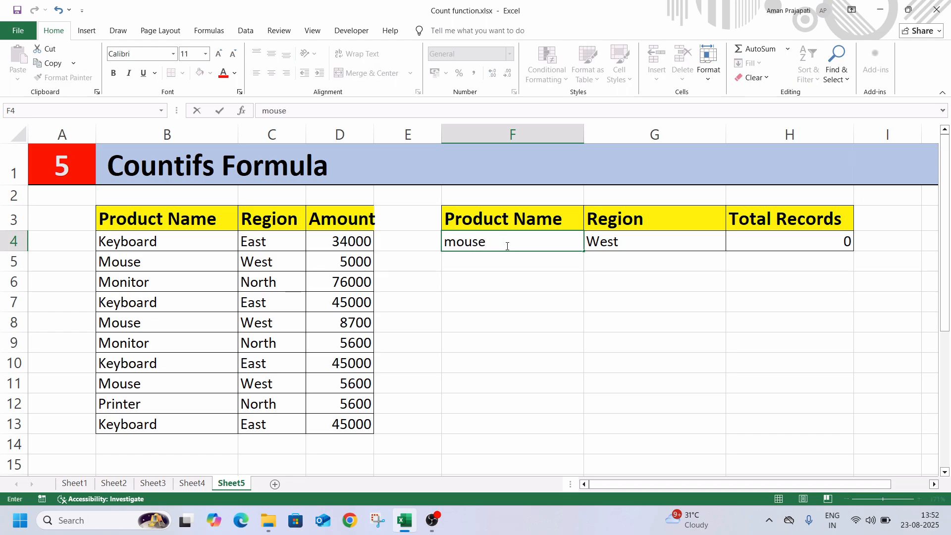
key(Return)
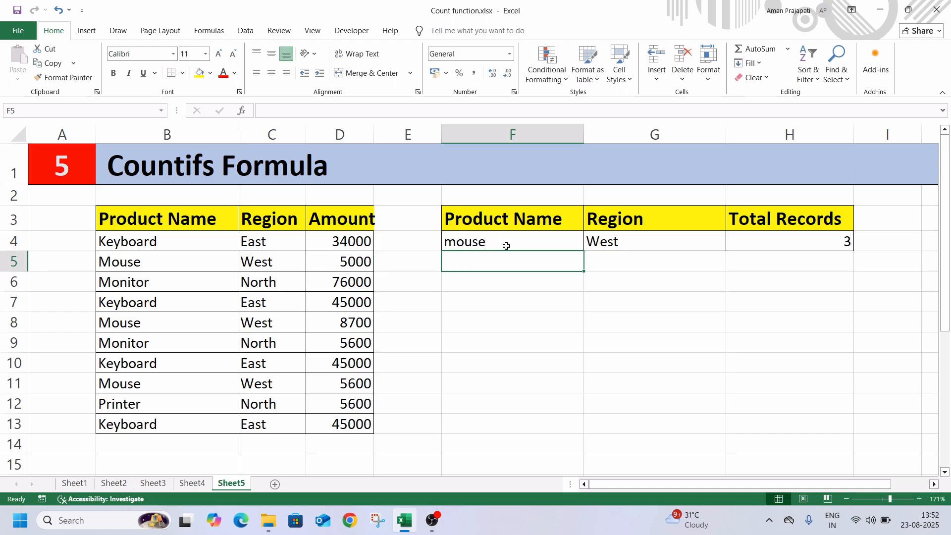